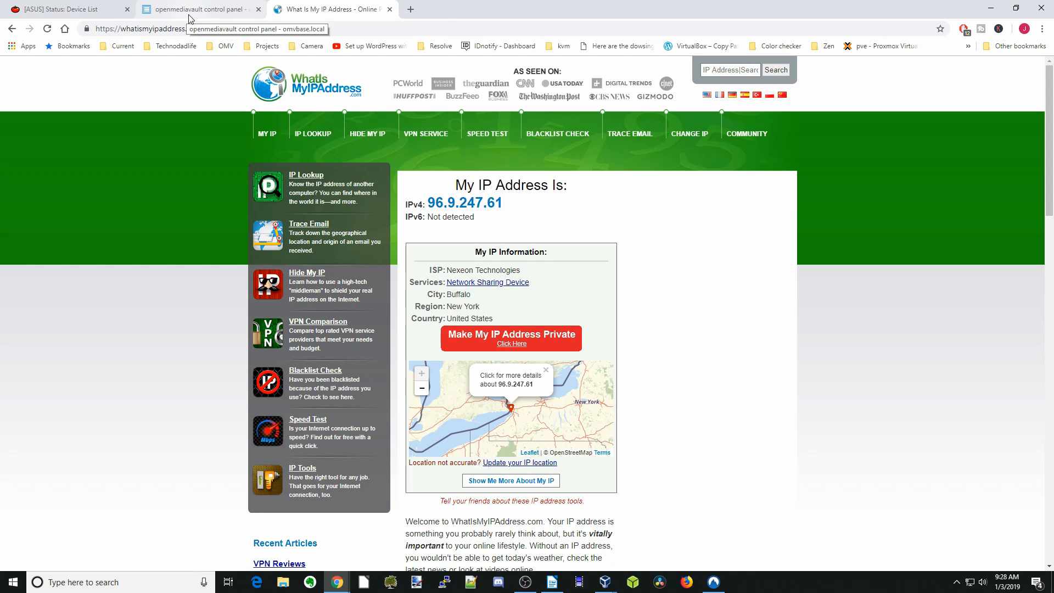
Step: Search for the linuxconfig/instantprivacy Docker image in the openmediavault control panel and pull it
left_click(193, 9)
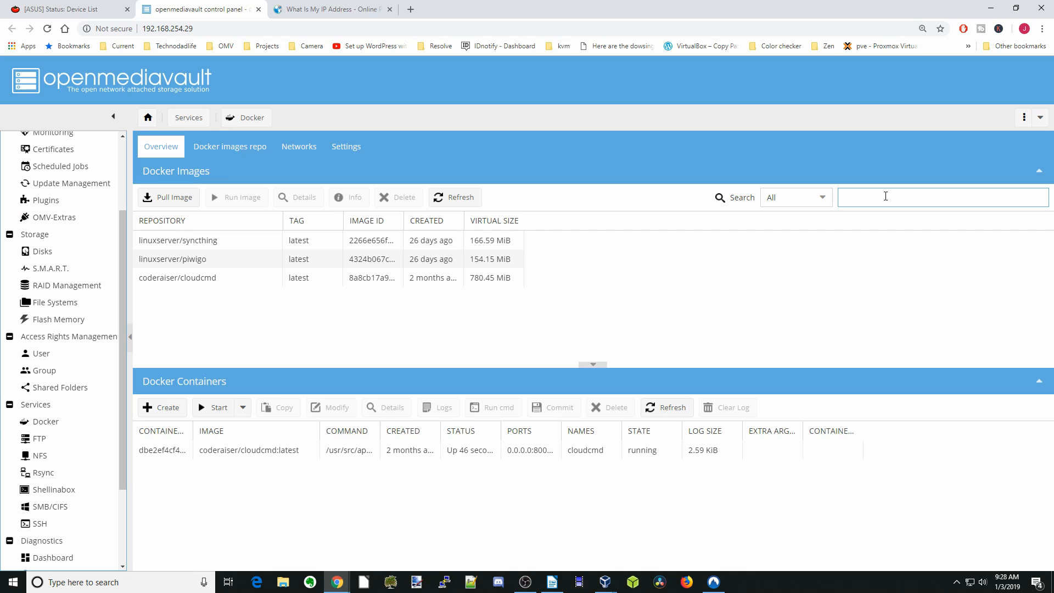
type("lin")
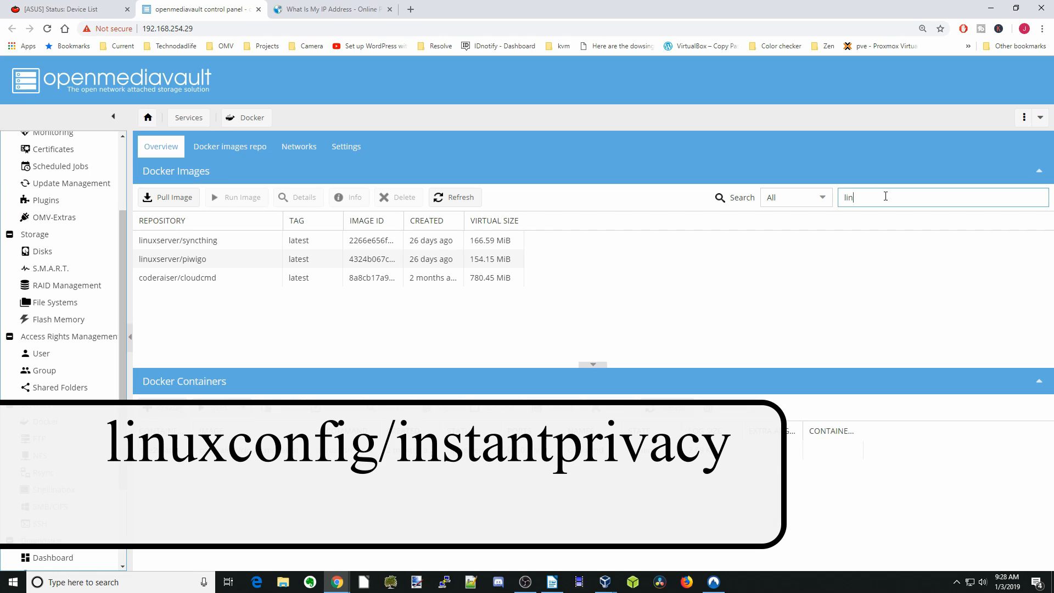
type("uxconfig")
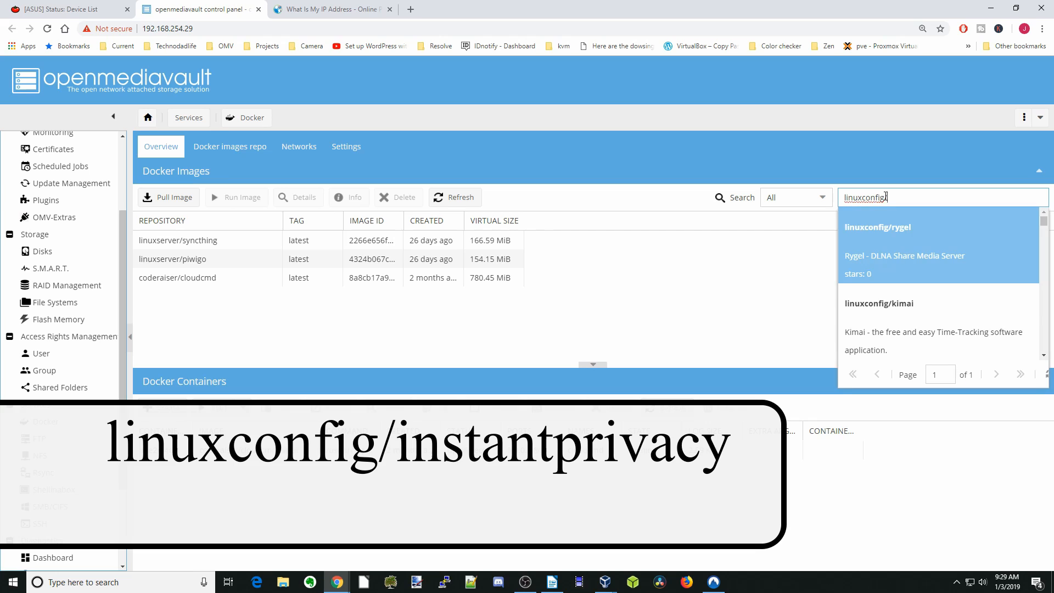
type("/inst")
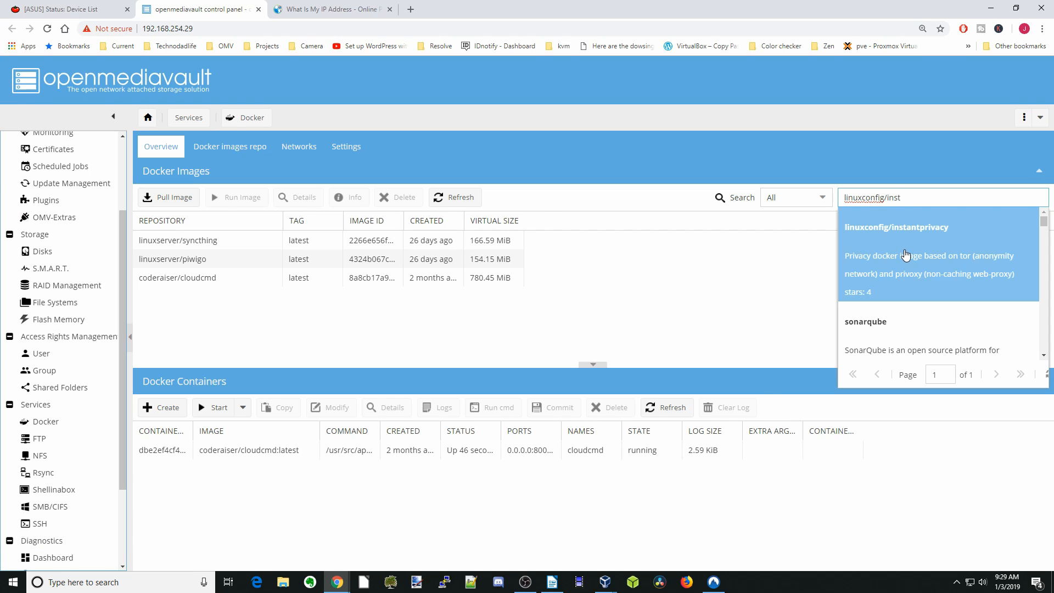
left_click(905, 254)
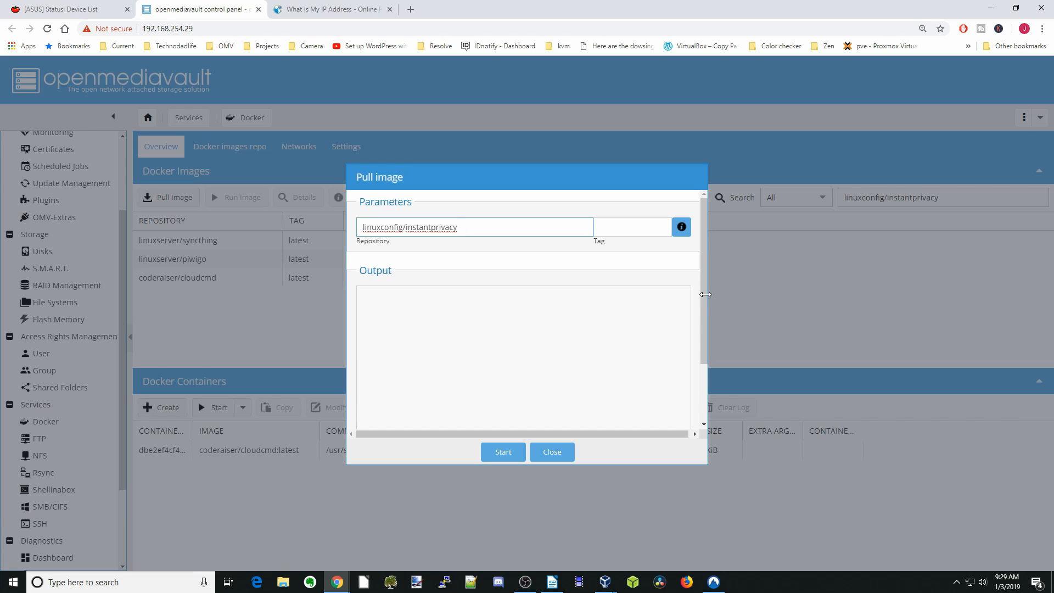
left_click(506, 454)
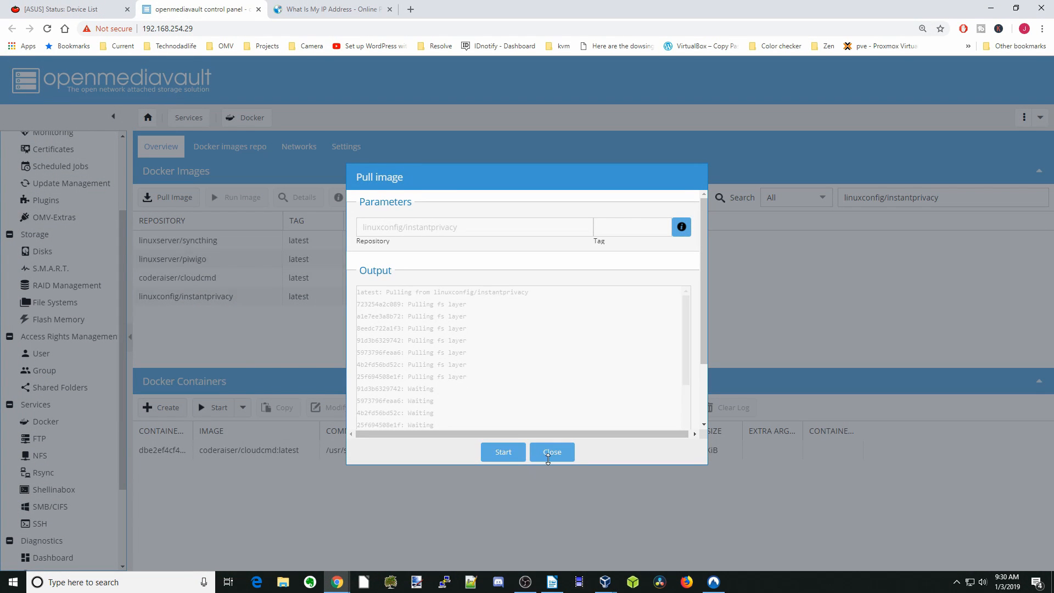
left_click(551, 452)
Step: Set up a container from the linuxconfig/instantprivacy image, naming it instant with the restart policy always
left_click(200, 302)
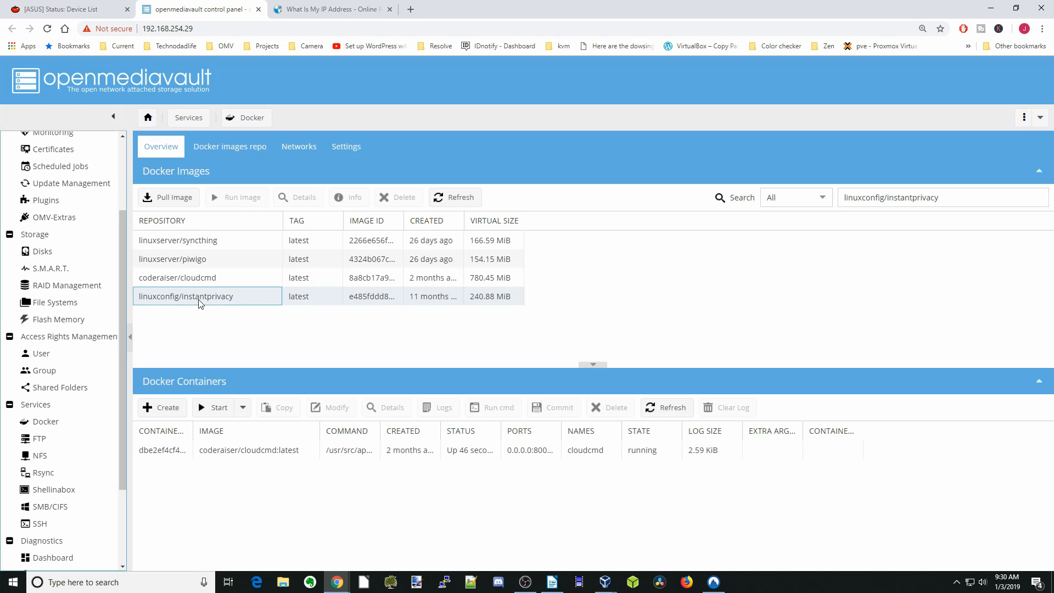
left_click(201, 302)
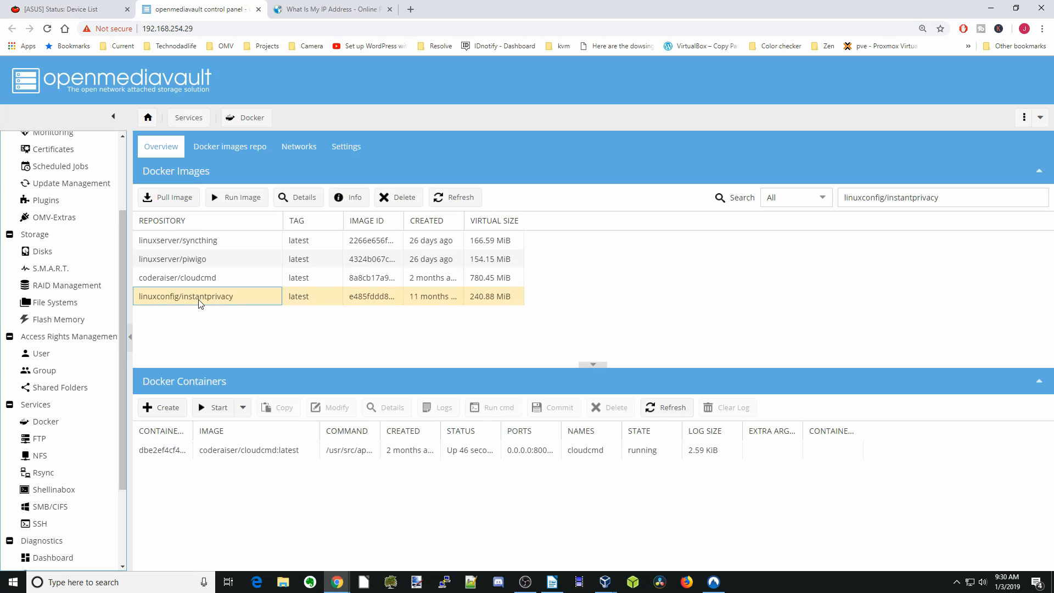
left_click(244, 199)
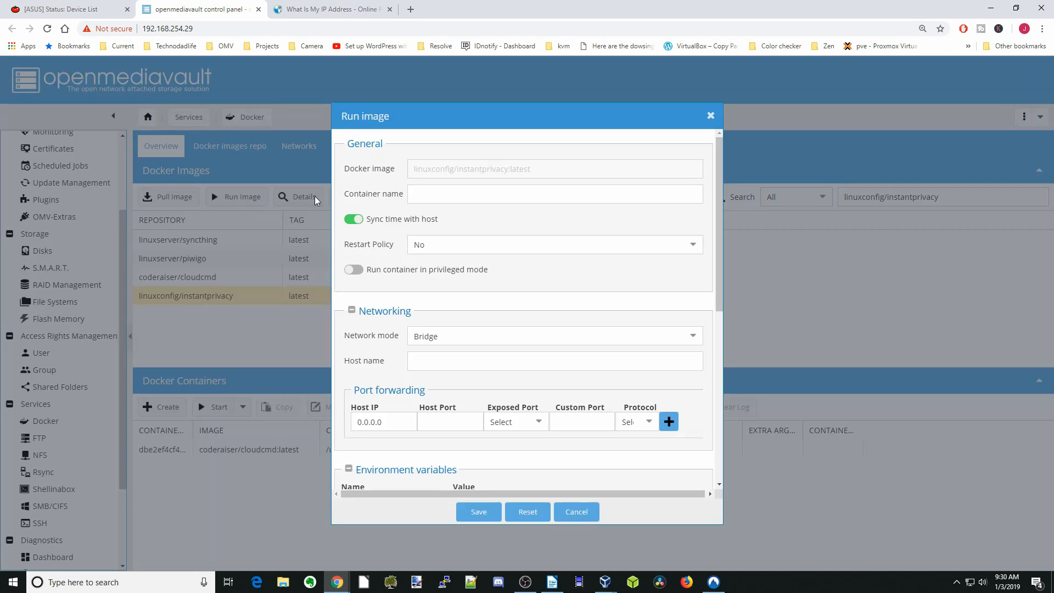
left_click(461, 193)
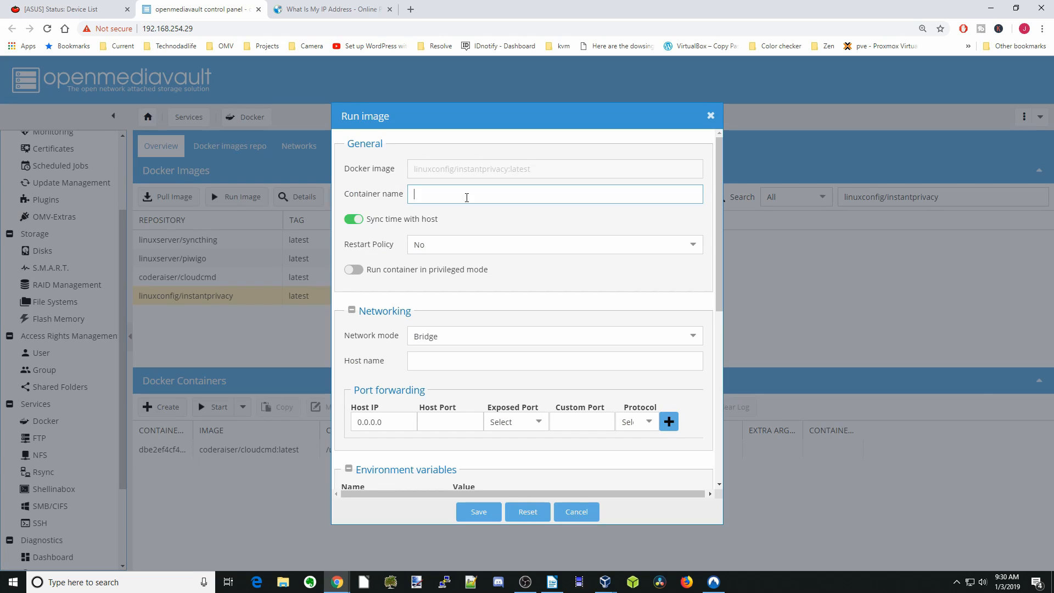
type("instant")
left_click(492, 244)
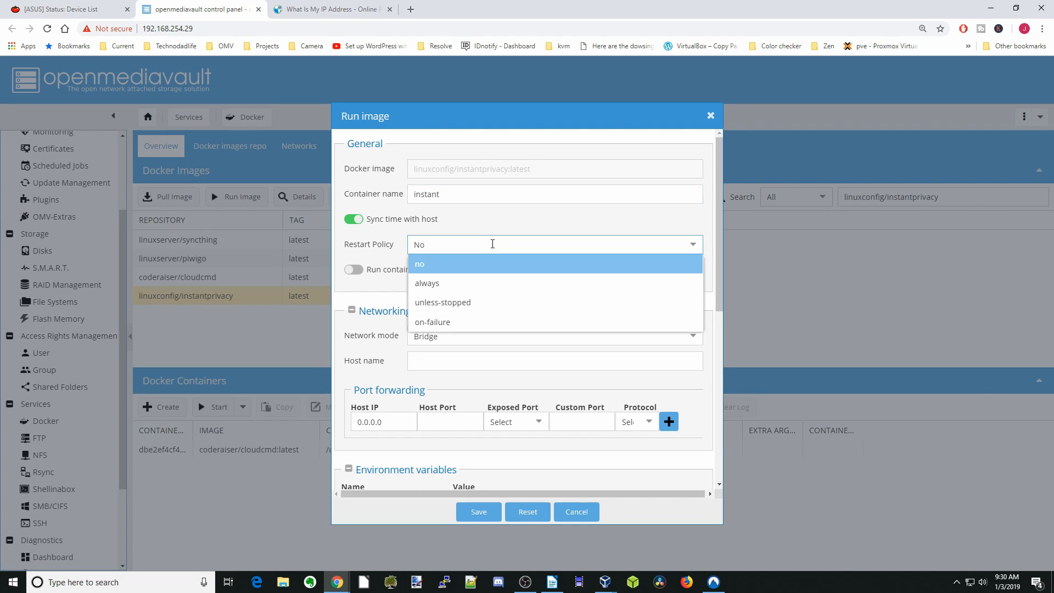
left_click(495, 285)
Step: Forward host port 8118 to exposed port 8118/tcp and save the container so it runs
scroll(488, 367, "down", 4)
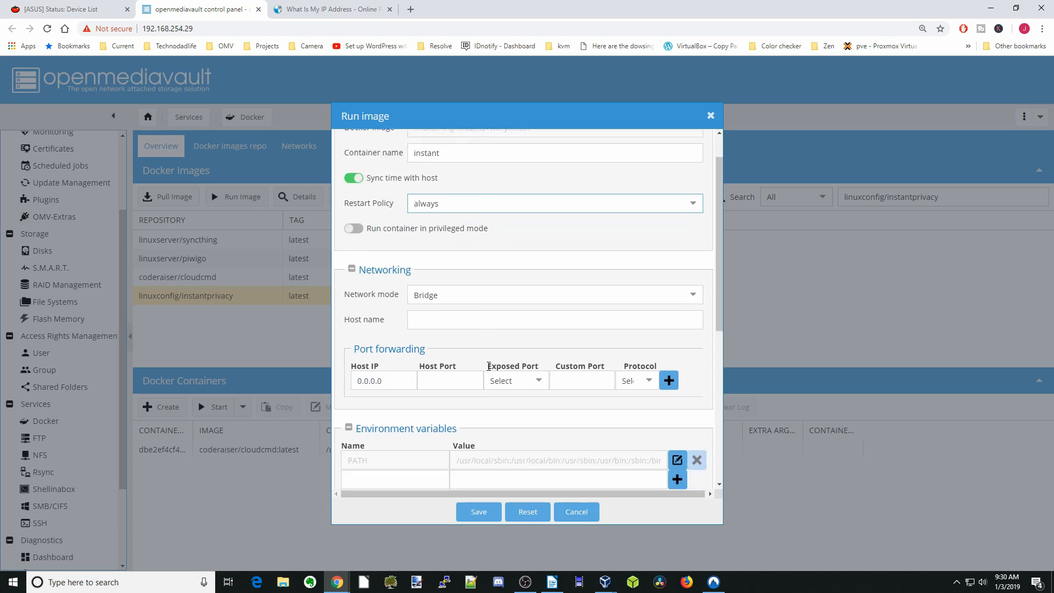
left_click(532, 207)
left_click(519, 221)
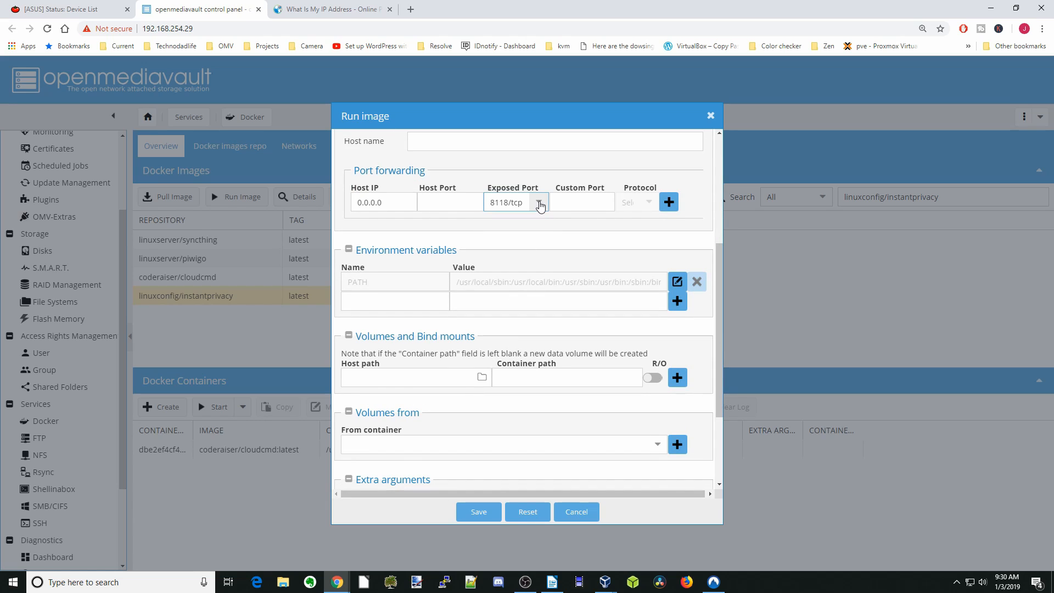
left_click(453, 202)
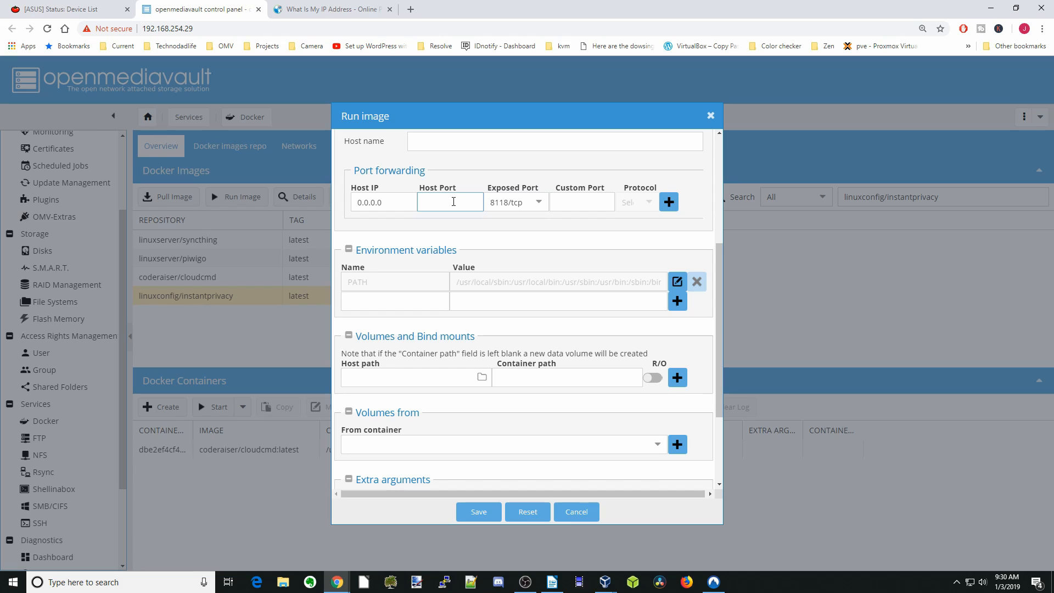
type("8118")
left_click(668, 203)
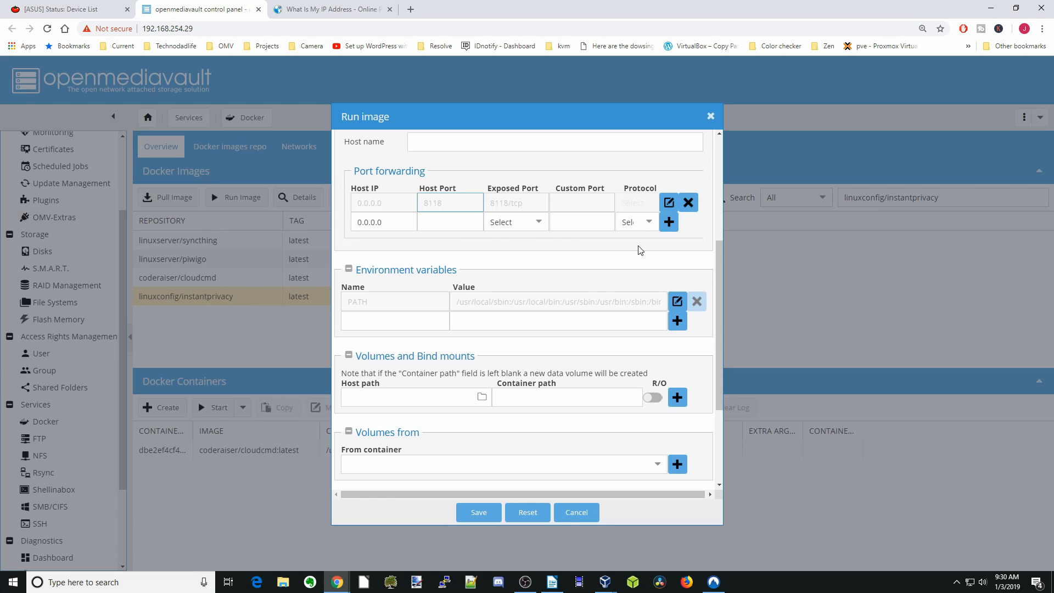
scroll(637, 248, "down", 1)
scroll(640, 250, "down", 1)
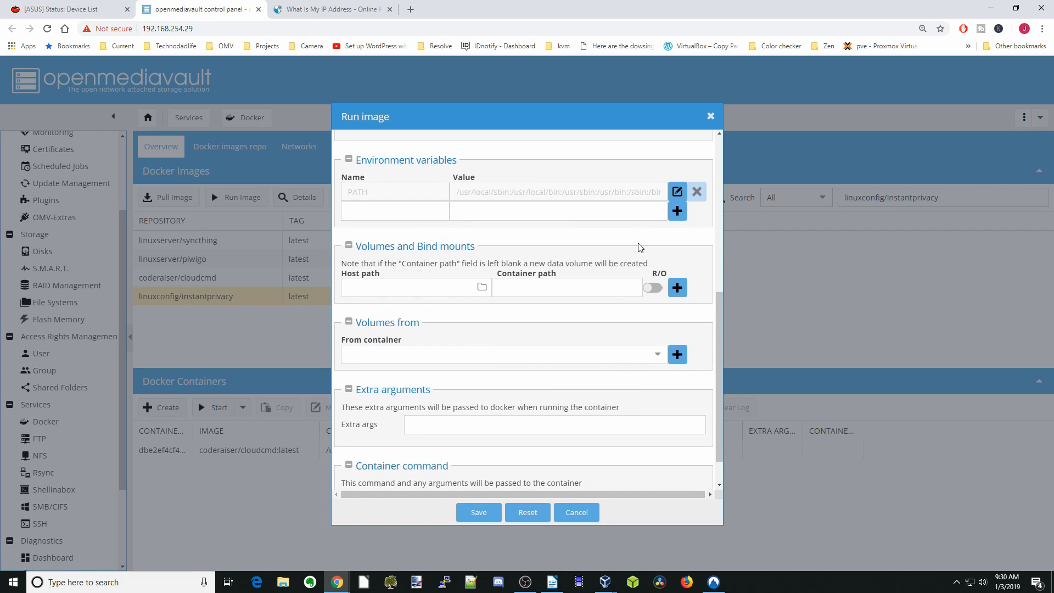
scroll(639, 248, "down", 1)
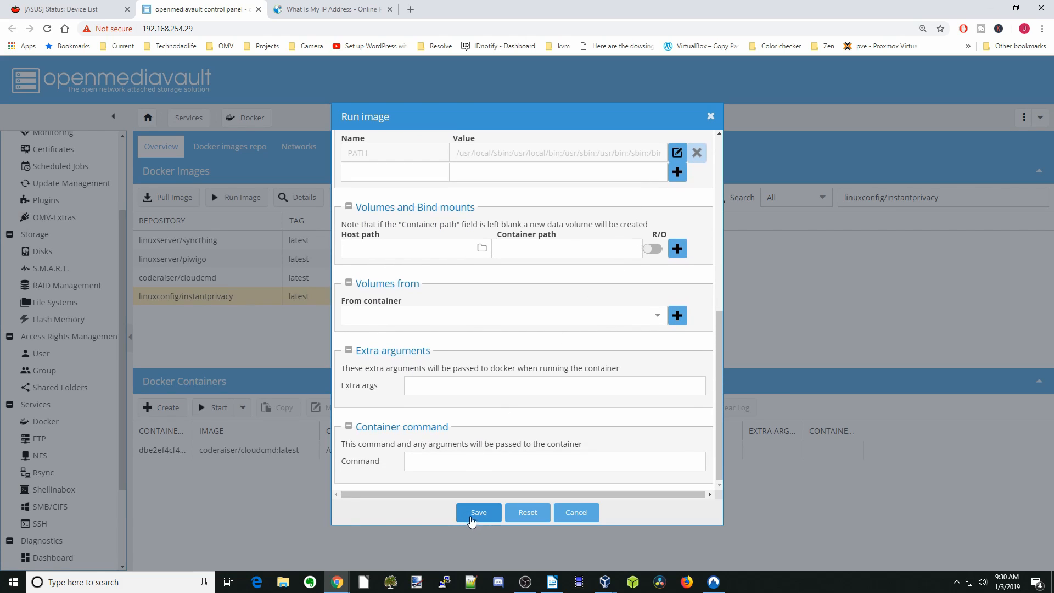
left_click(479, 512)
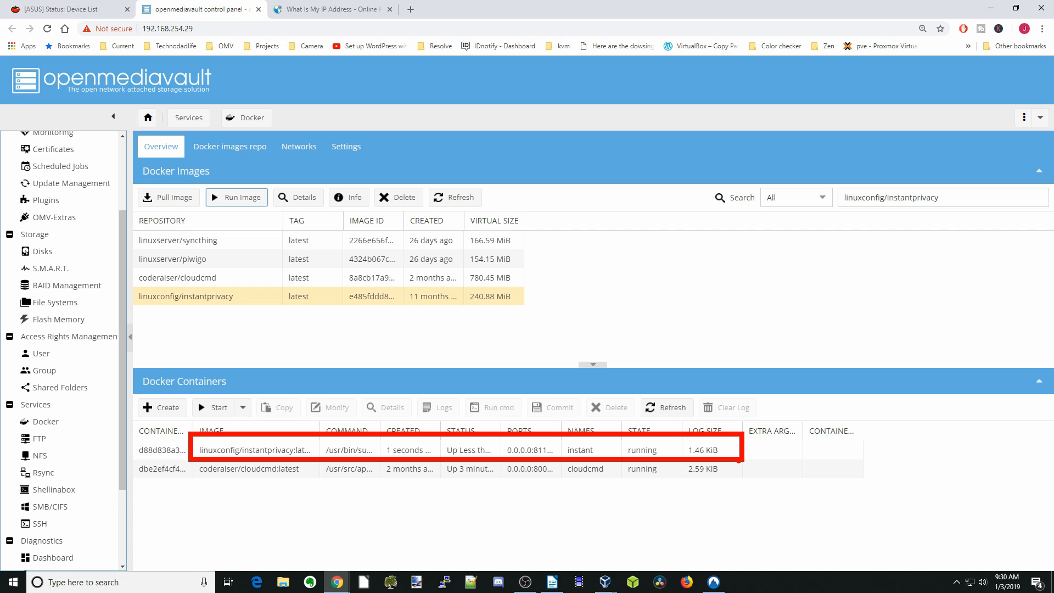
left_click_drag(195, 28, 143, 28)
right_click(166, 29)
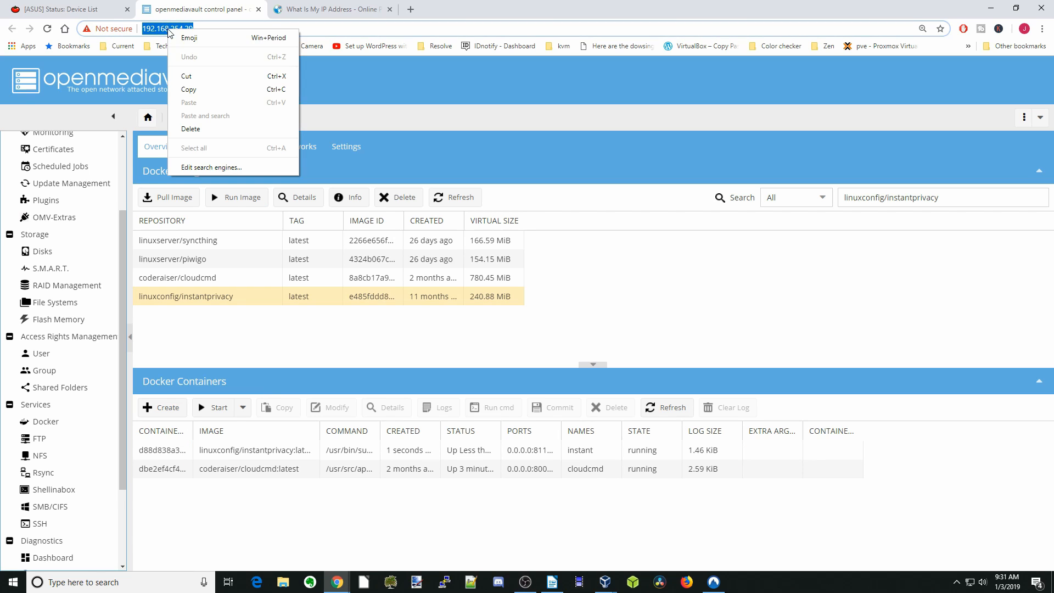
left_click(189, 86)
left_click(411, 10)
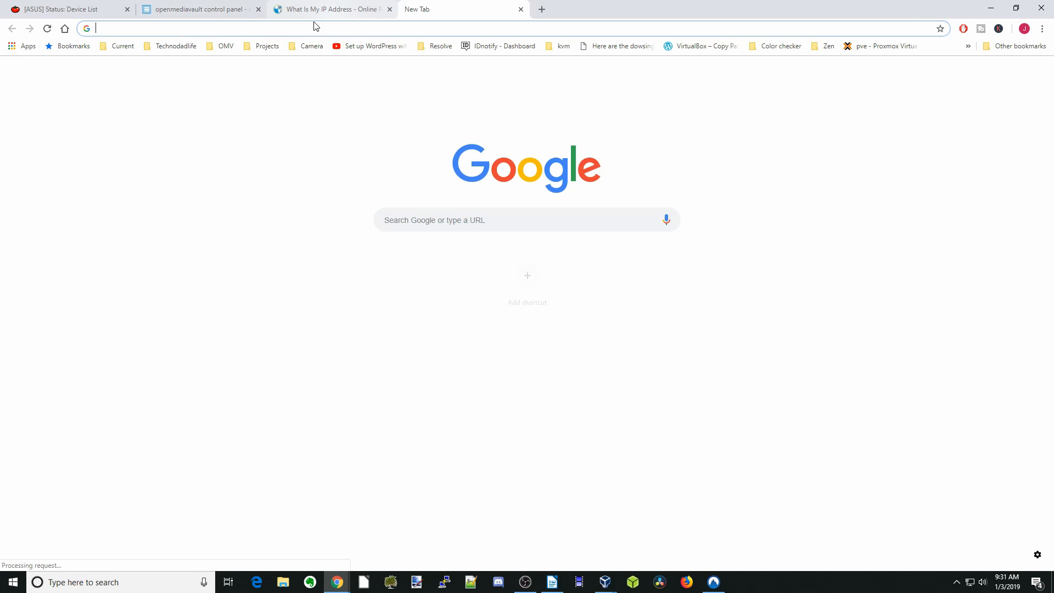
right_click(257, 28)
left_click(278, 102)
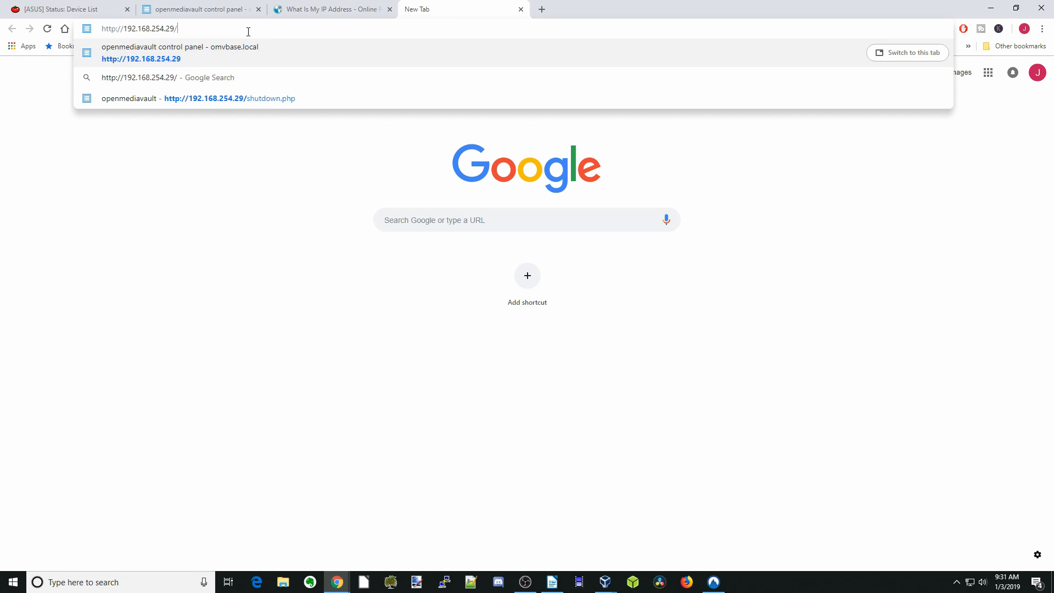
key("BackSpace")
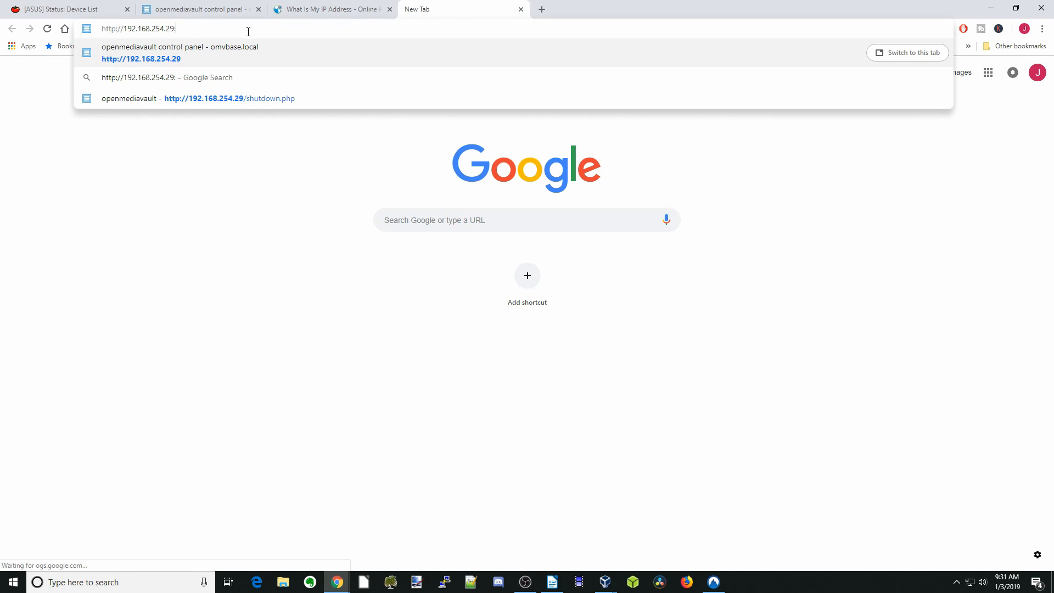
type(":8118")
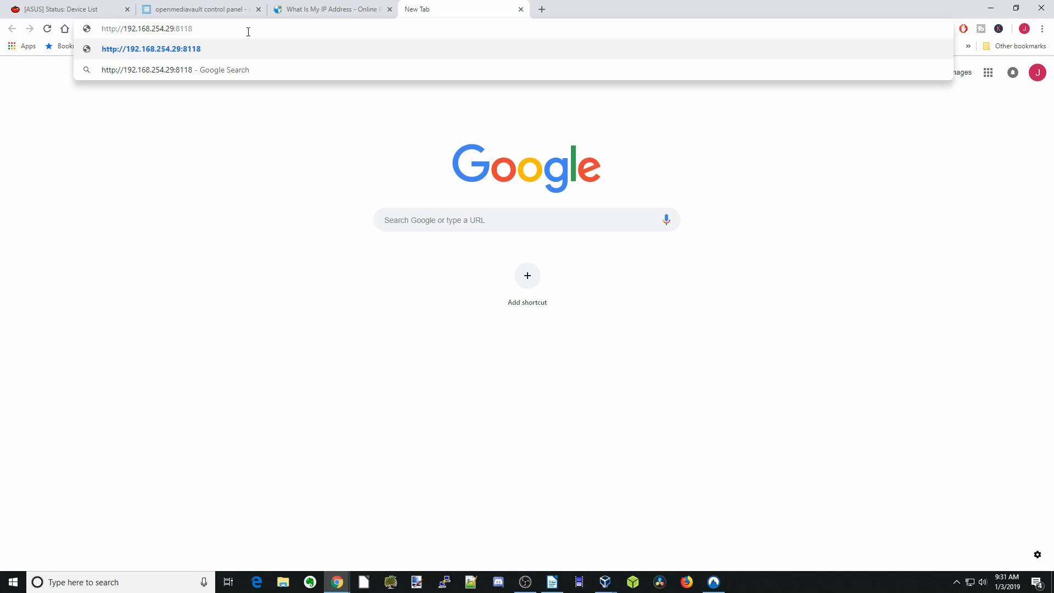
key("Return")
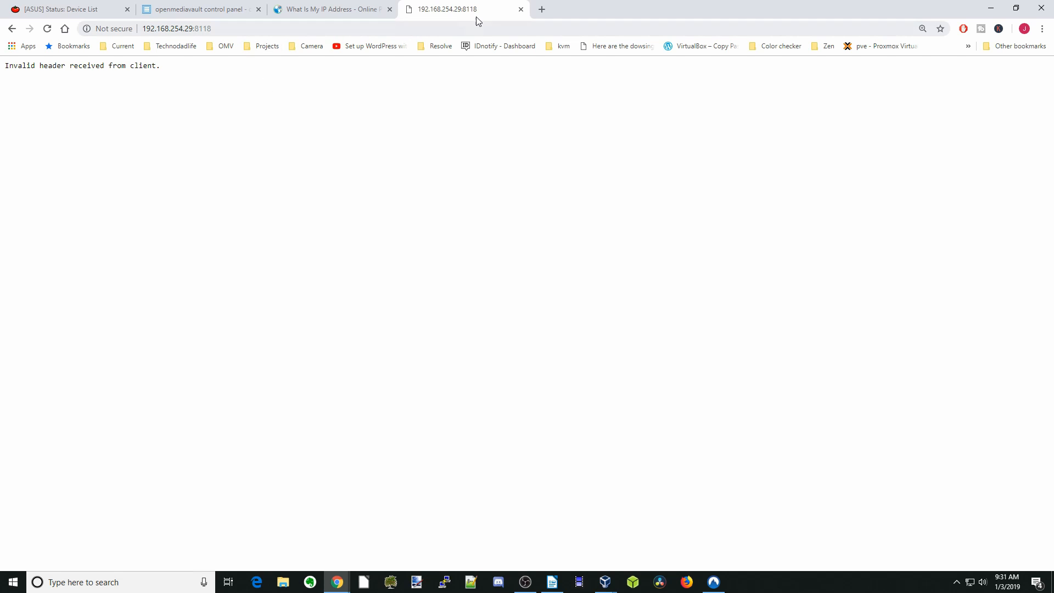
Step: Close the port 8118 test page and return to the openmediavault control panel
left_click(520, 9)
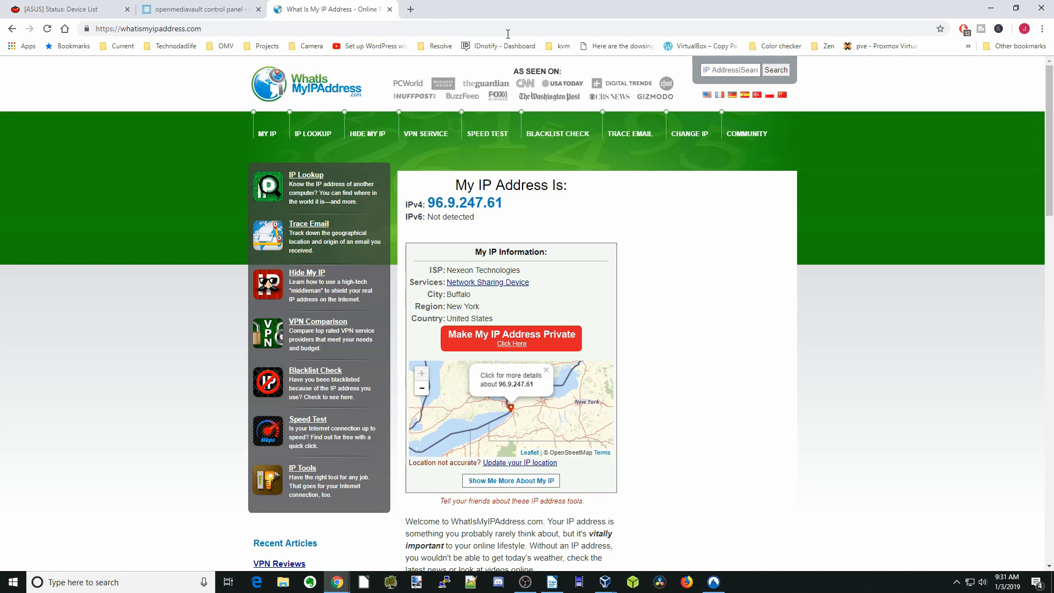
left_click(199, 9)
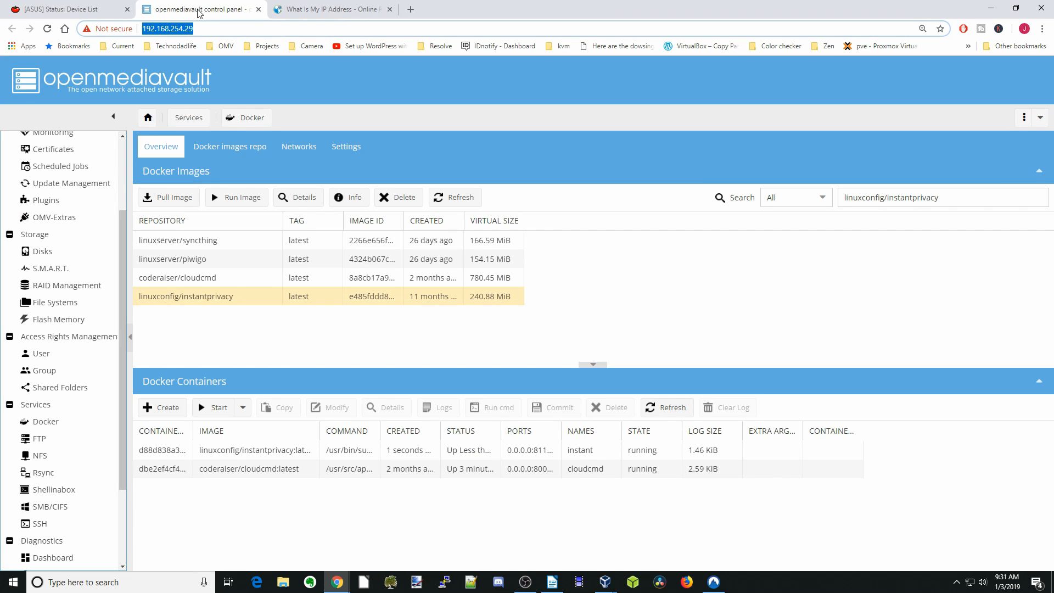
left_click(271, 30)
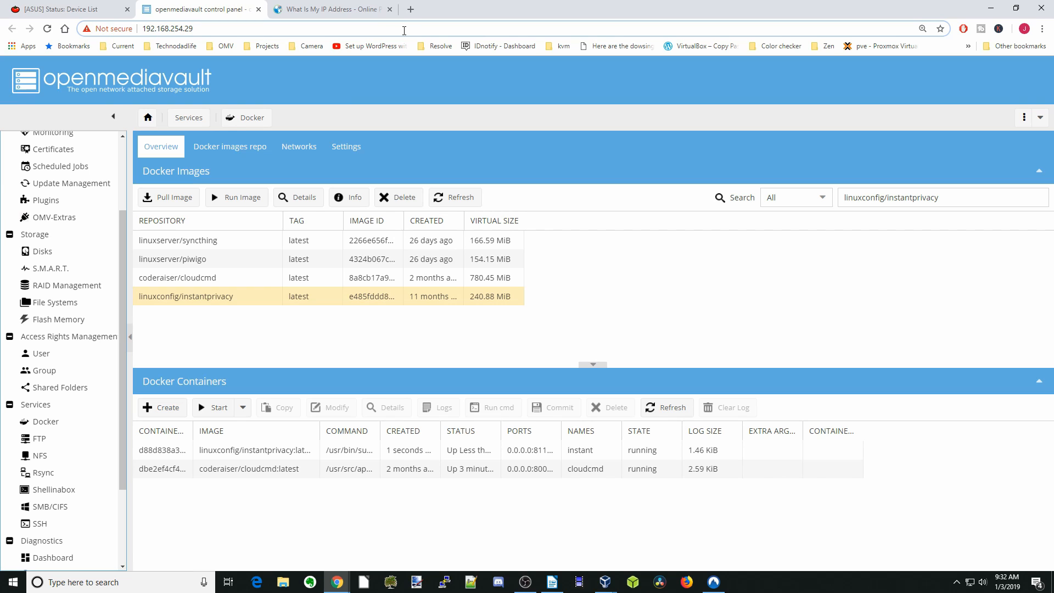
Step: In the Windows proxy settings, turn on the manual proxy server at 192.168.254.29, port 8118, save, and minimize the window
left_click(93, 589)
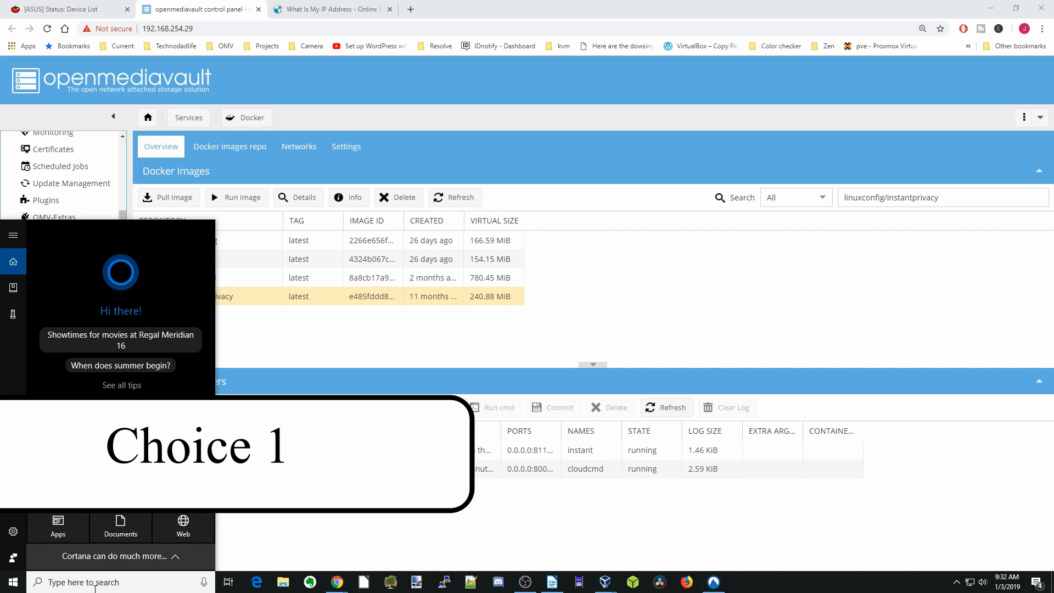
type("proxy")
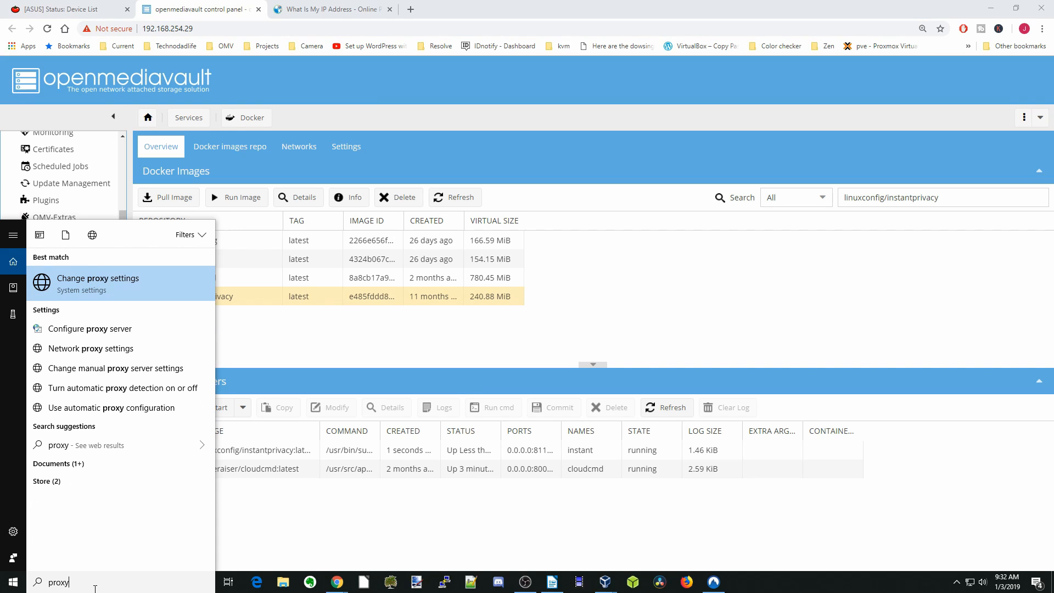
left_click(123, 287)
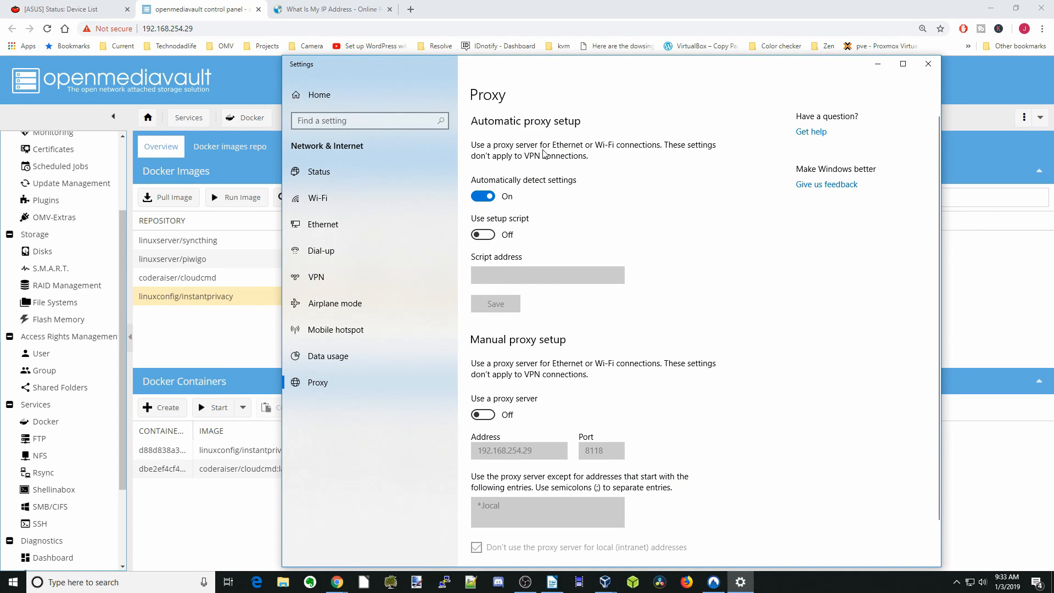
scroll(542, 156, "down", 1)
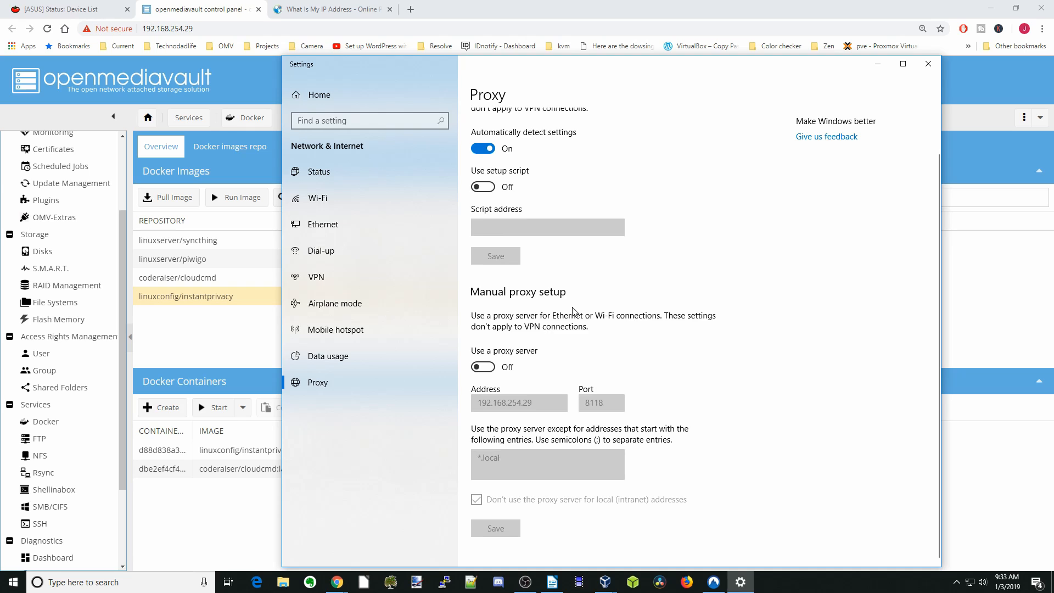
left_click(490, 368)
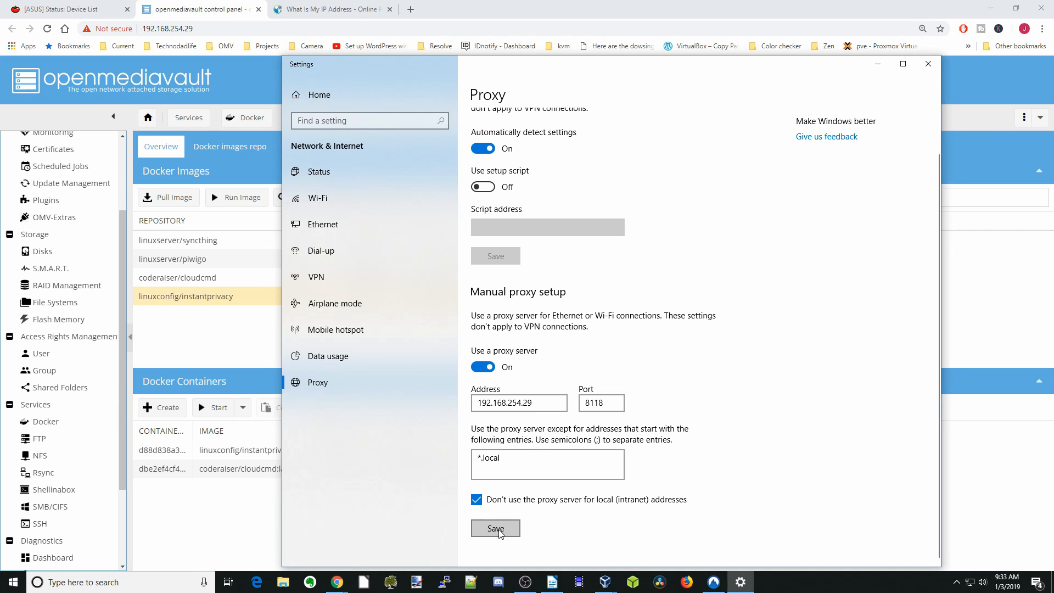
left_click(878, 65)
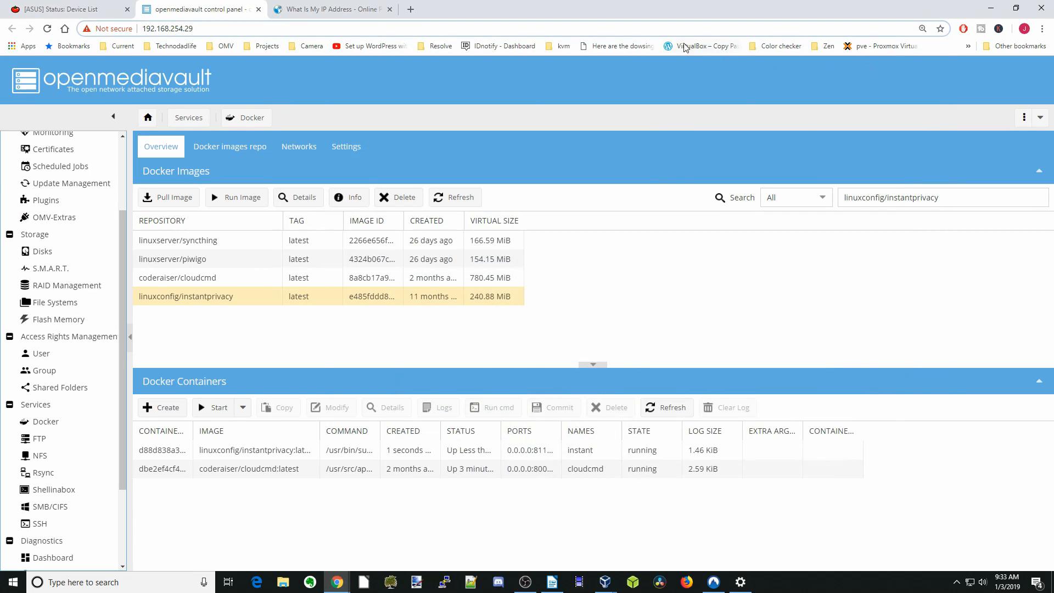
Step: Reload the What Is My IP Address page to check the public IP and location through the proxy
left_click(326, 14)
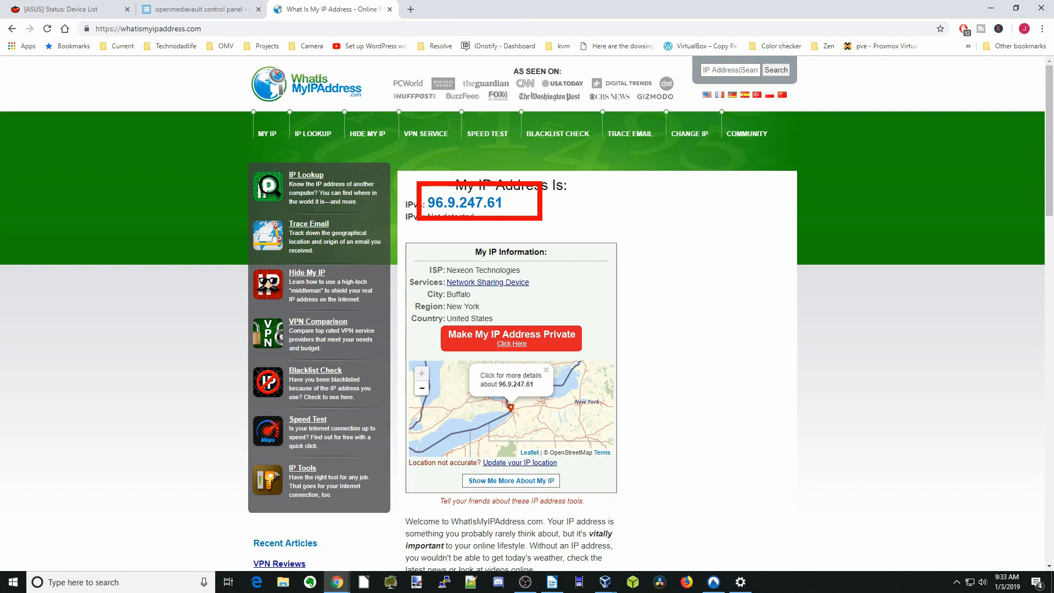
left_click(48, 29)
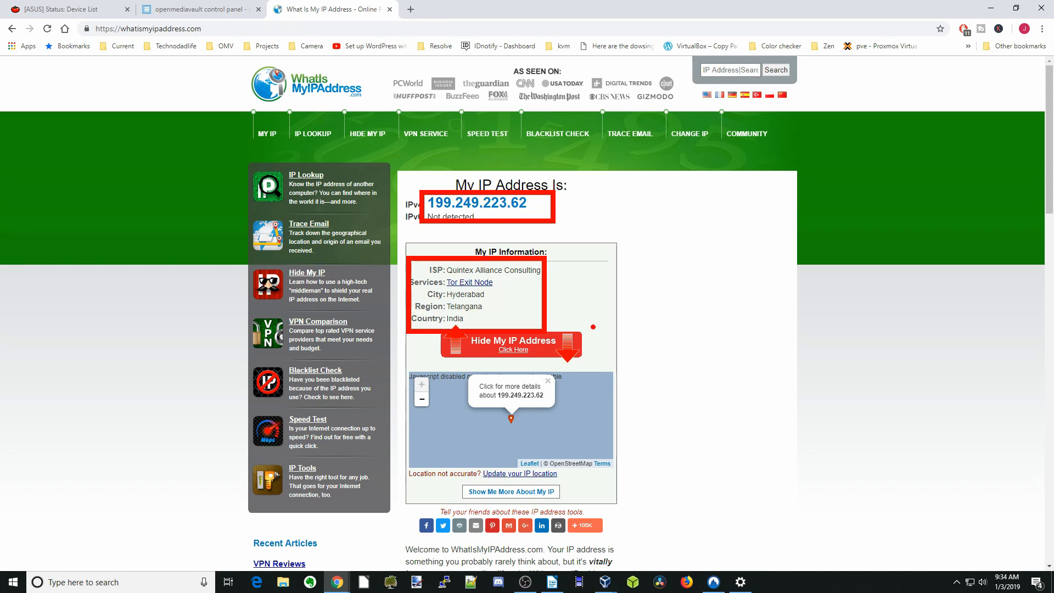
Step: Reopen the Windows proxy settings and turn off the manual proxy server
mouse_move(475, 320)
left_mouse_down()
mouse_move(497, 320)
mouse_move(494, 295)
mouse_move(503, 295)
left_mouse_up()
key("Escape")
left_click(740, 582)
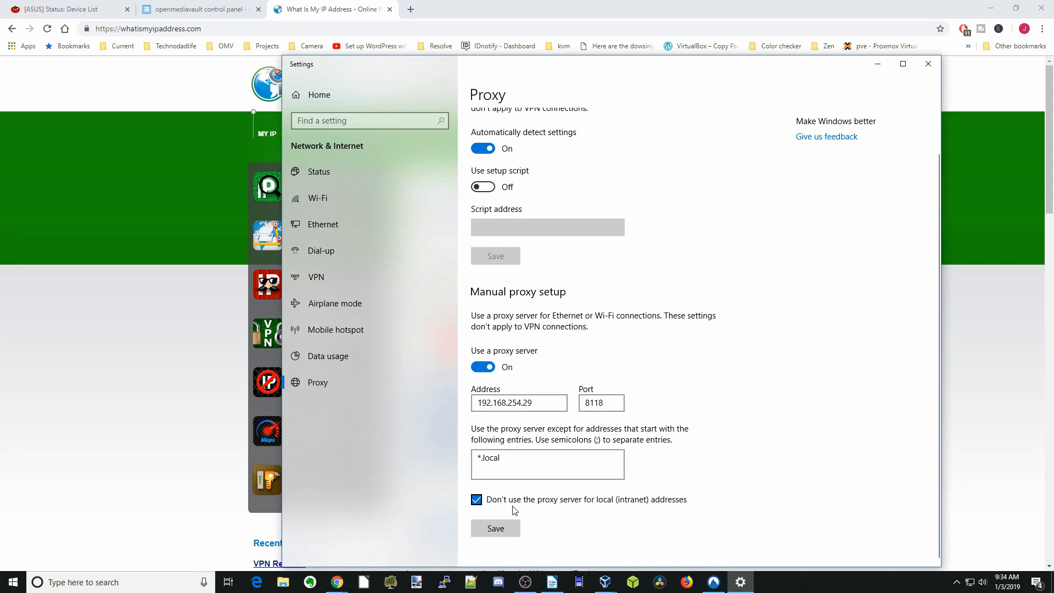
left_click(483, 367)
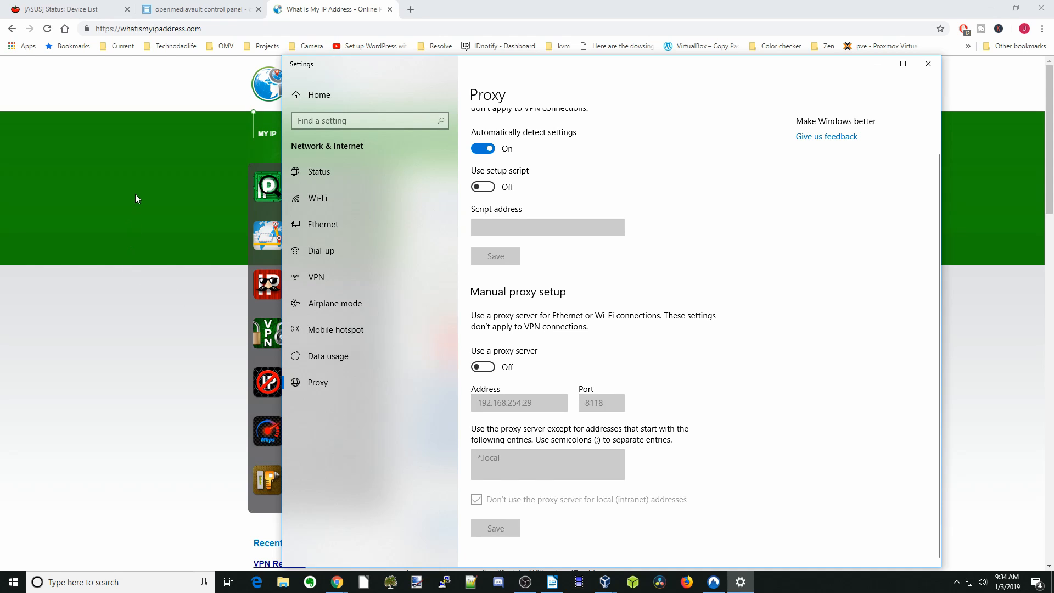
Step: Reload the What Is My IP Address page in Chrome and in Firefox to check the public IP without the proxy
left_click(159, 163)
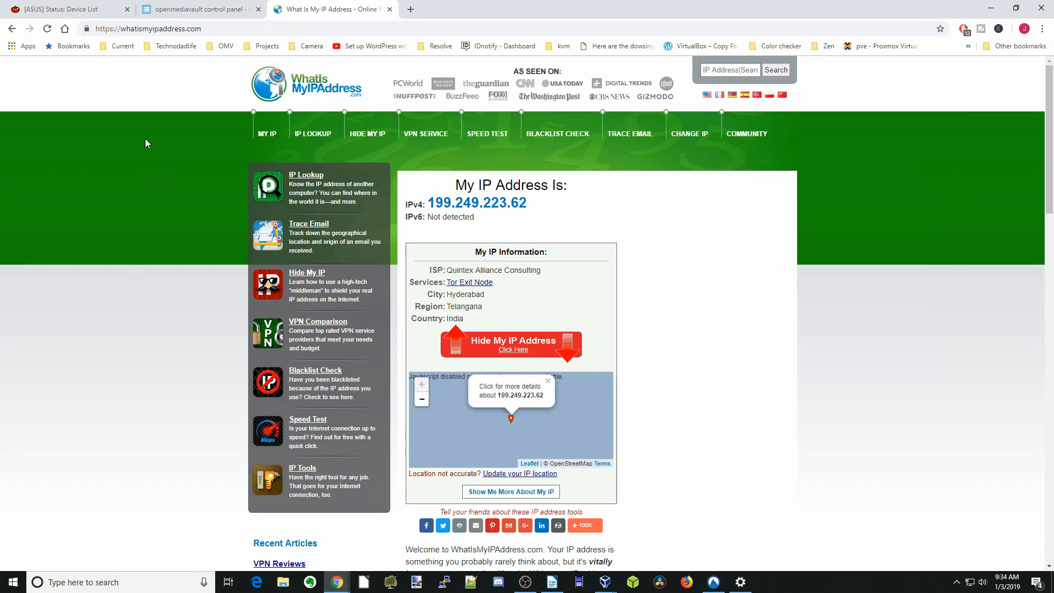
left_click(47, 30)
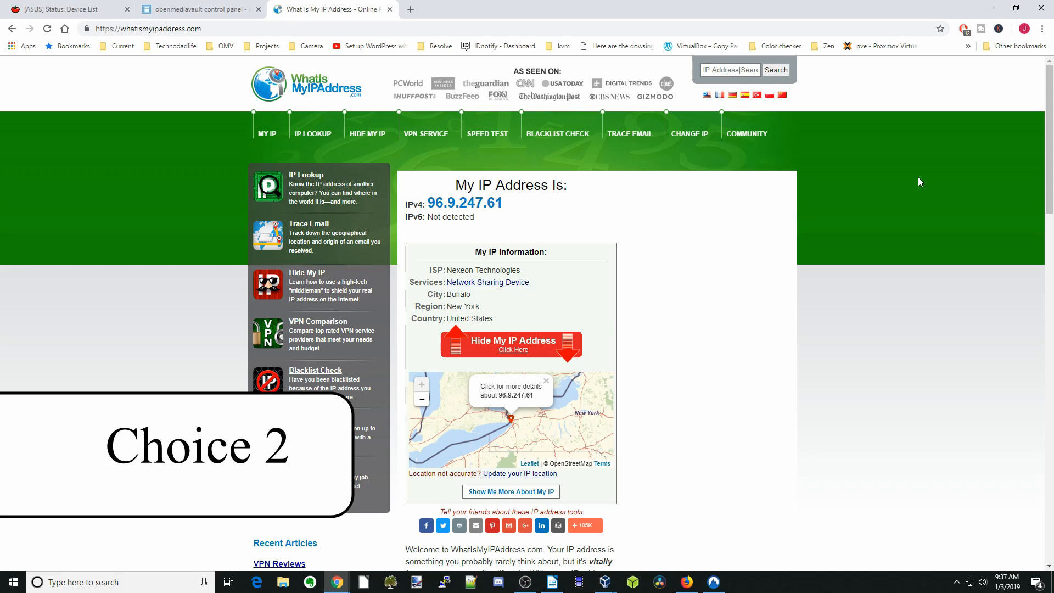
left_click(991, 12)
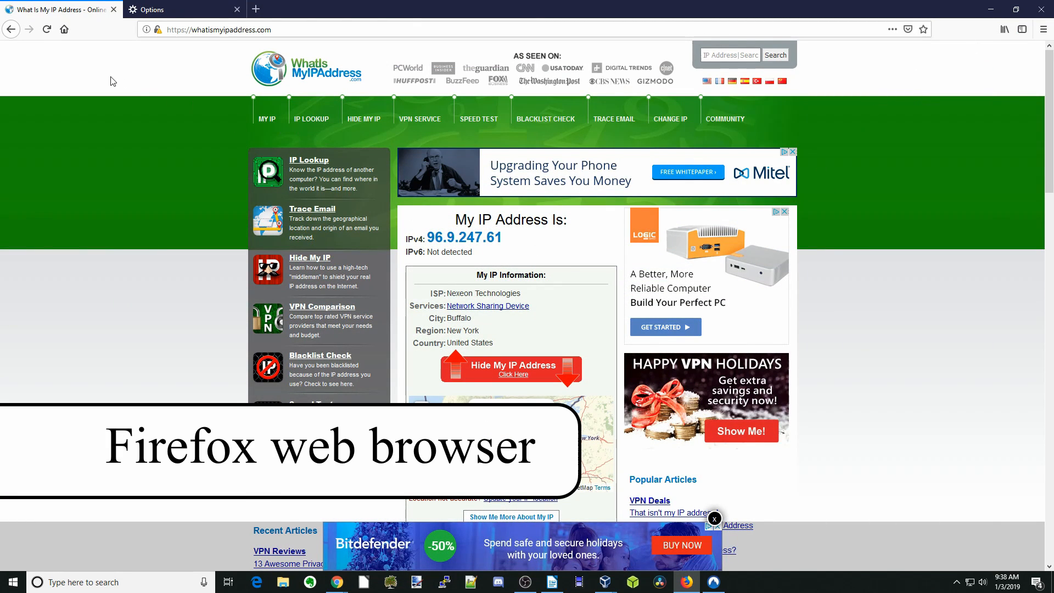
left_click(47, 31)
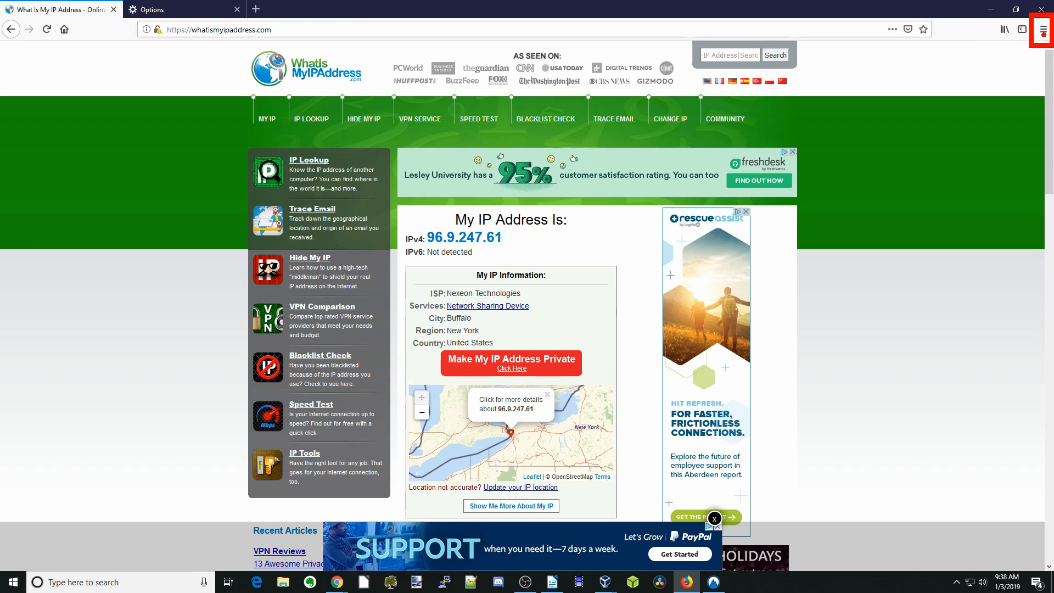
Step: Open the network connection settings in Firefox's General options
left_click(1043, 30)
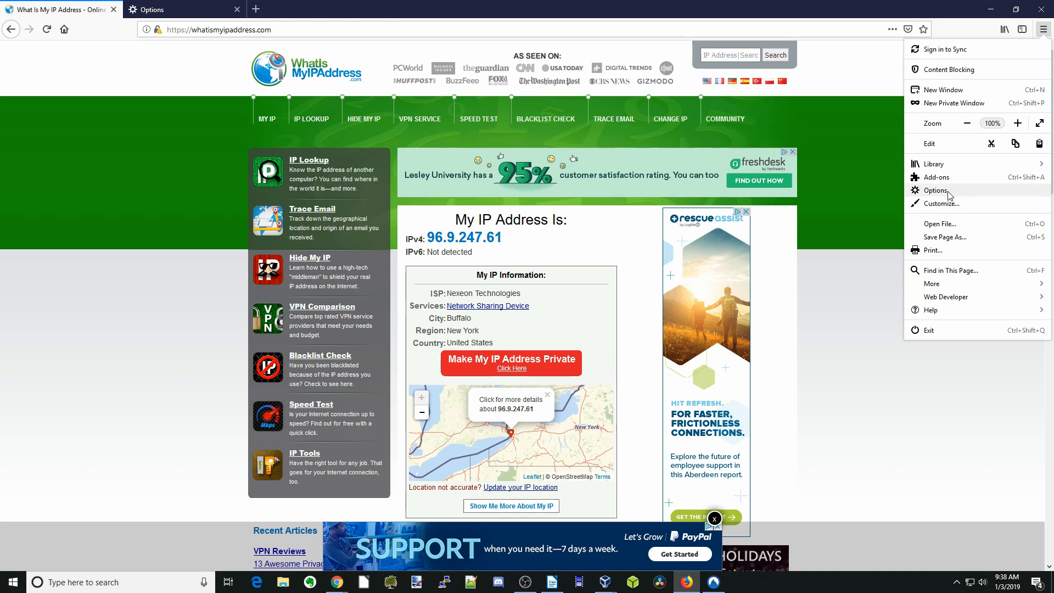
left_click(935, 191)
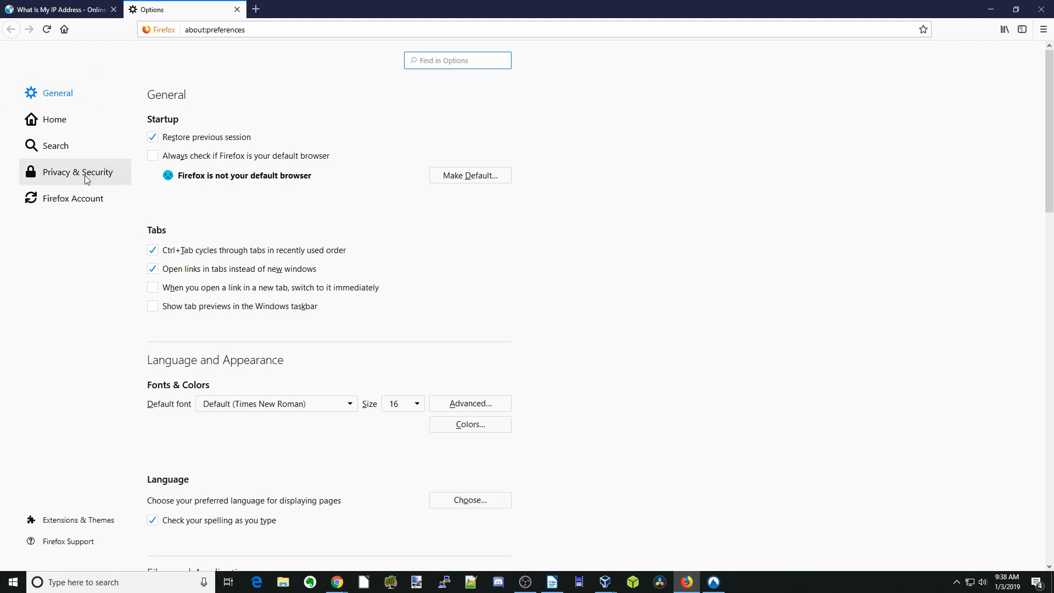
scroll(183, 189, "down", 10)
scroll(184, 191, "down", 10)
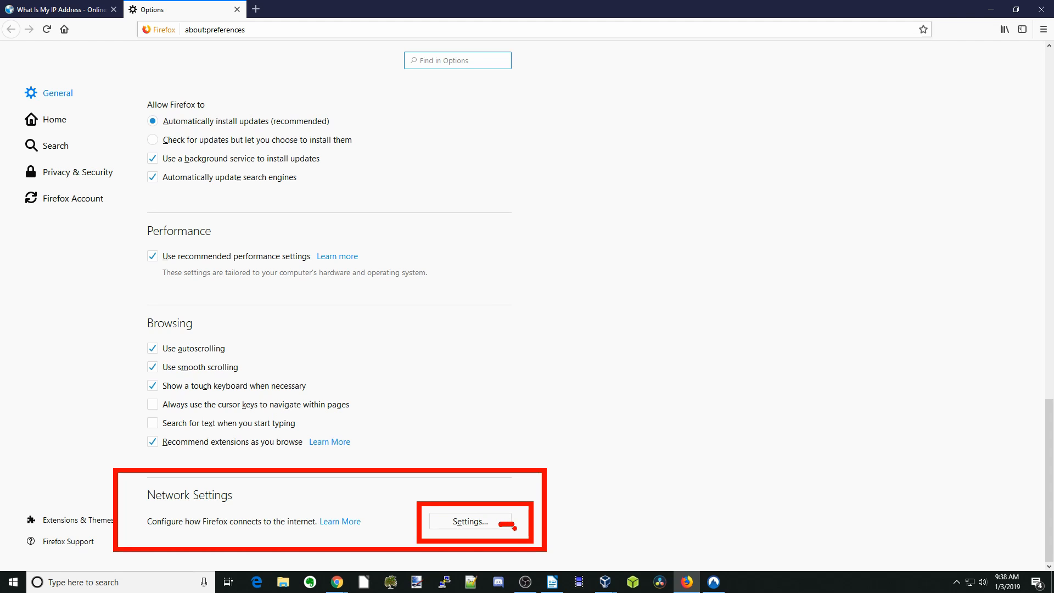
left_click(508, 525)
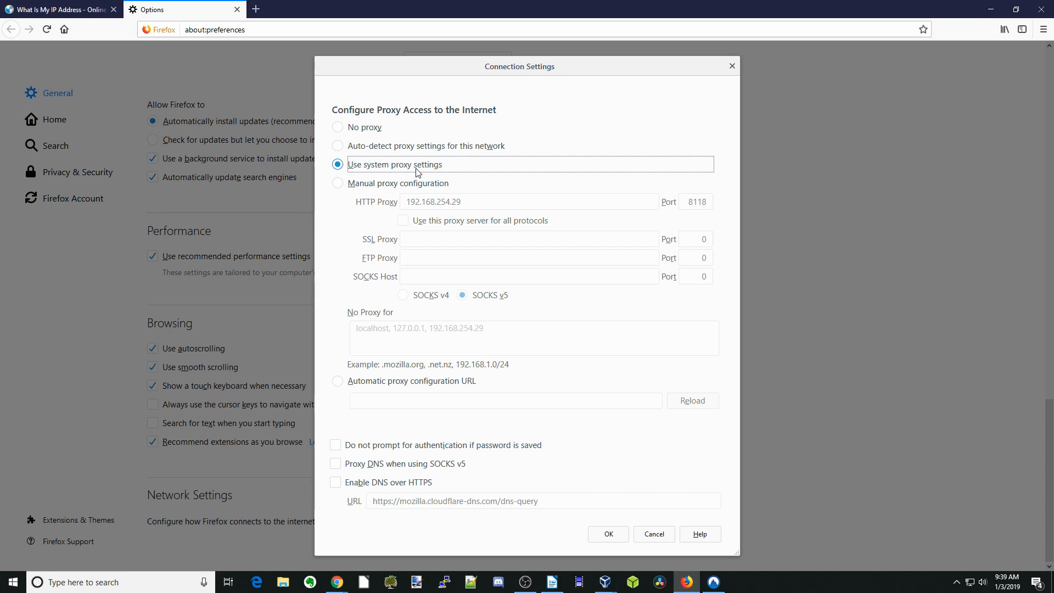
Step: Select manual proxy configuration with HTTP proxy 192.168.254.29, port 8118, apply it to all protocols, and save the connection settings
left_click(338, 184)
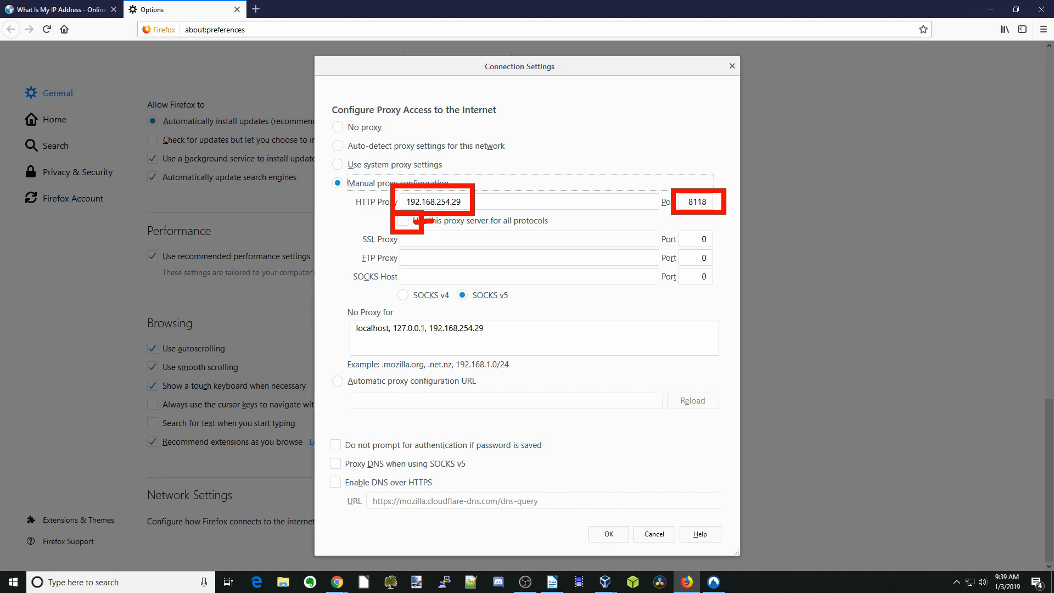
left_click(448, 223)
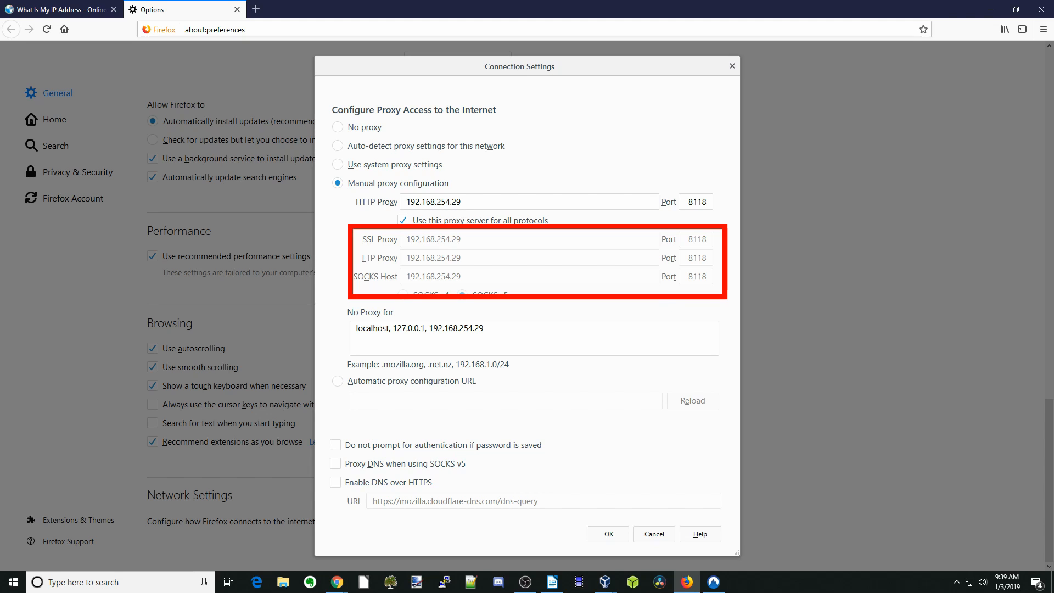
mouse_move(470, 240)
left_mouse_down()
mouse_move(509, 240)
mouse_move(536, 276)
left_mouse_up()
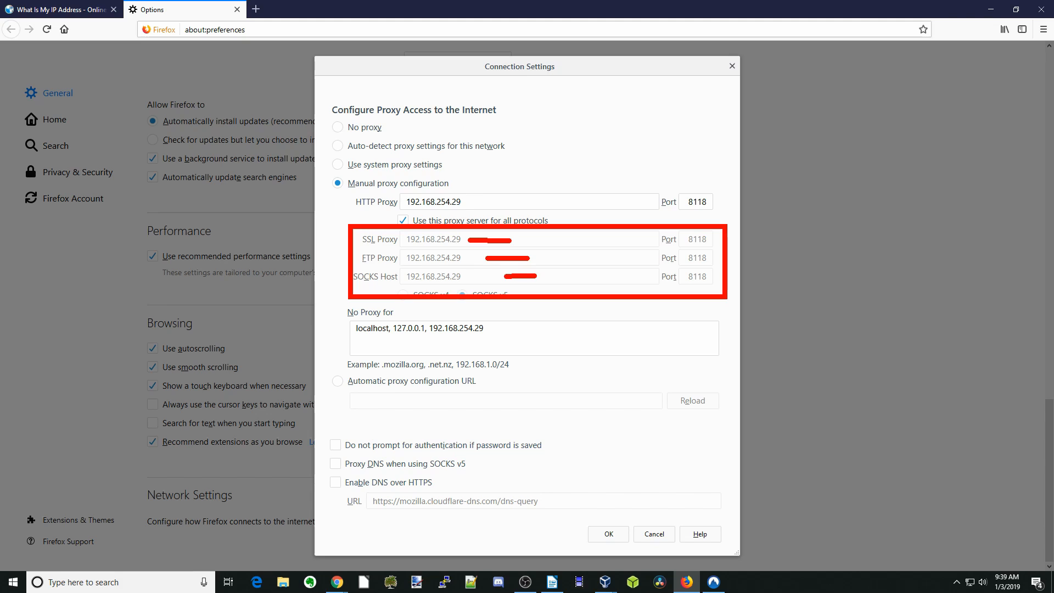
key("Escape")
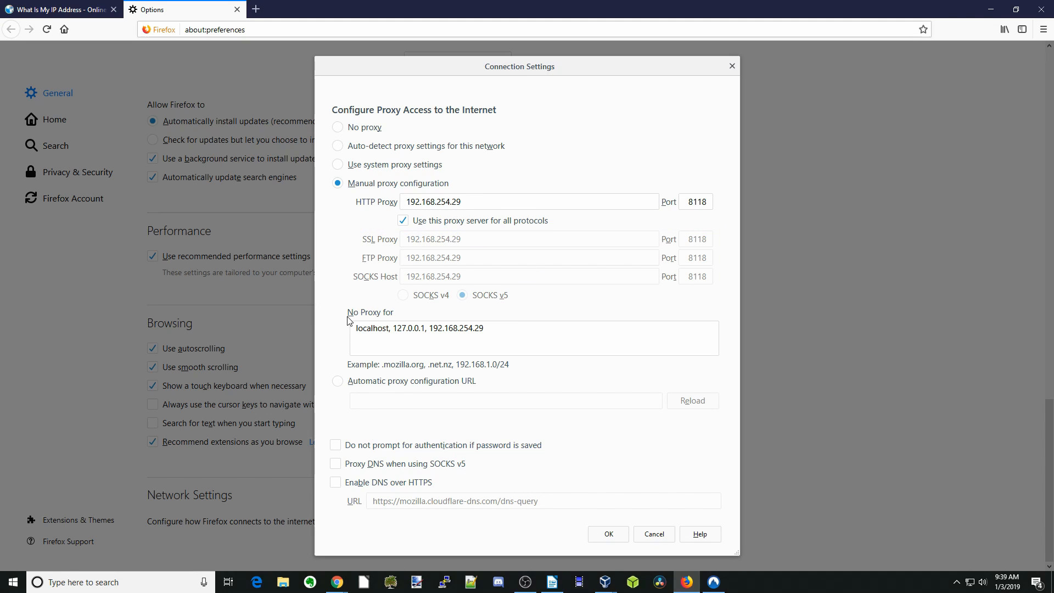
left_click_drag(344, 311, 432, 344)
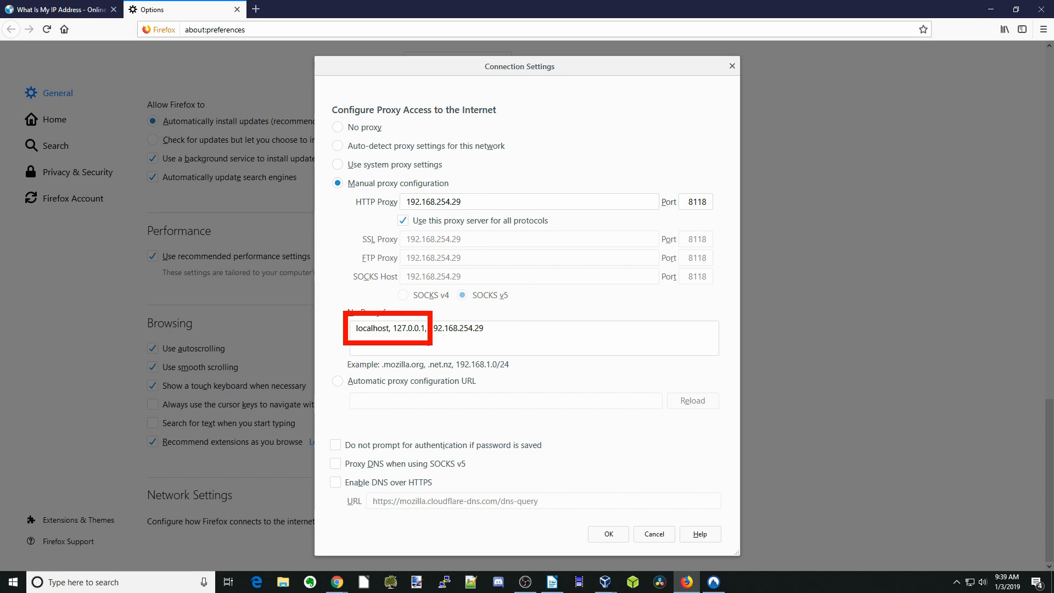
left_click_drag(424, 314, 500, 341)
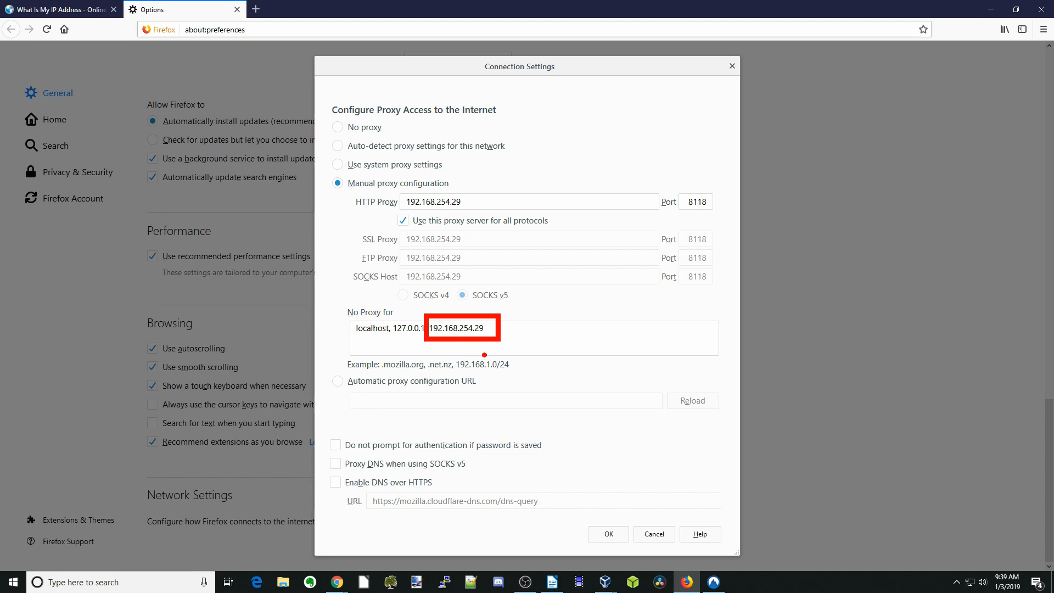
key("Escape")
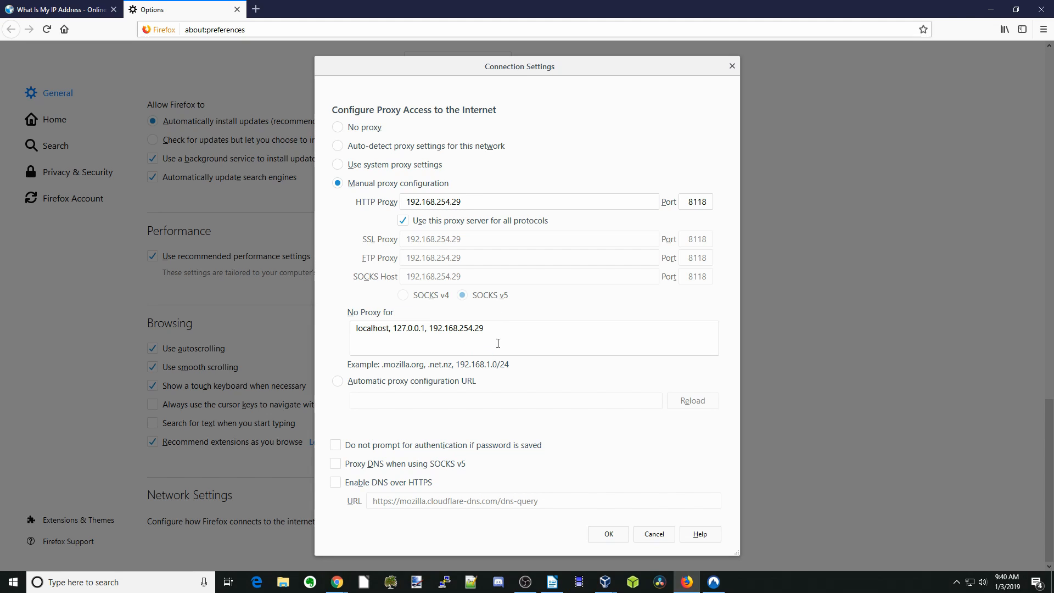
left_click(608, 535)
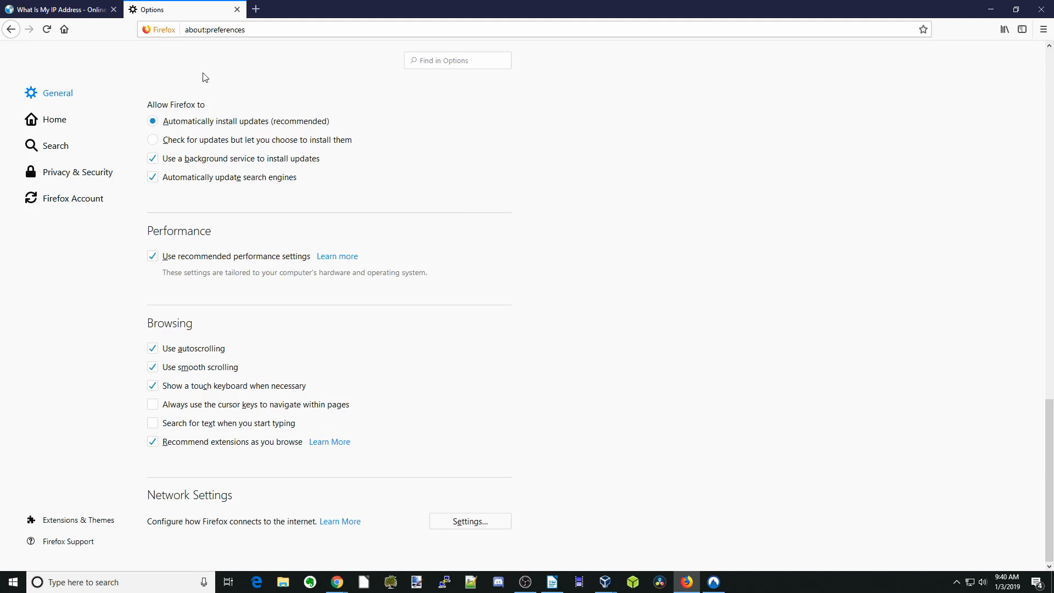
Step: Reload the What Is My IP Address page in Firefox to check the public IP and location through the manual proxy
left_click(54, 10)
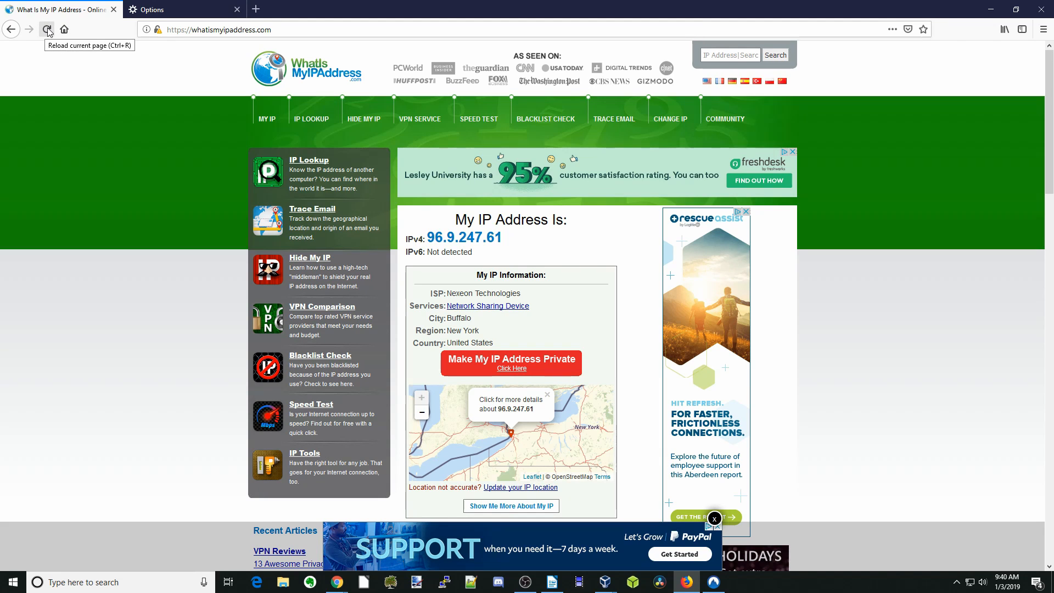
left_click(49, 31)
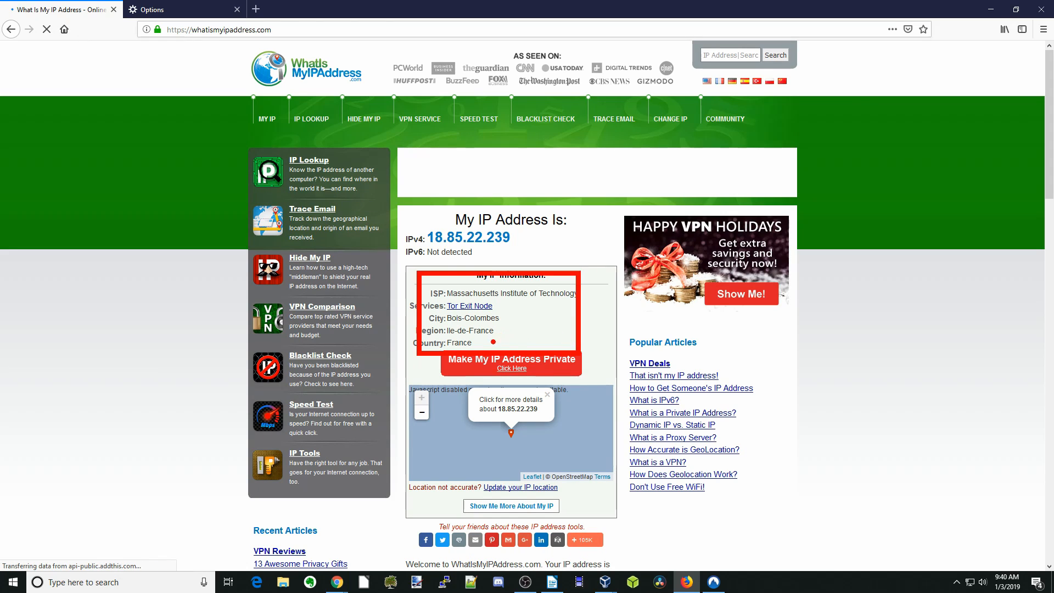
left_click_drag(505, 317, 514, 317)
key("Escape")
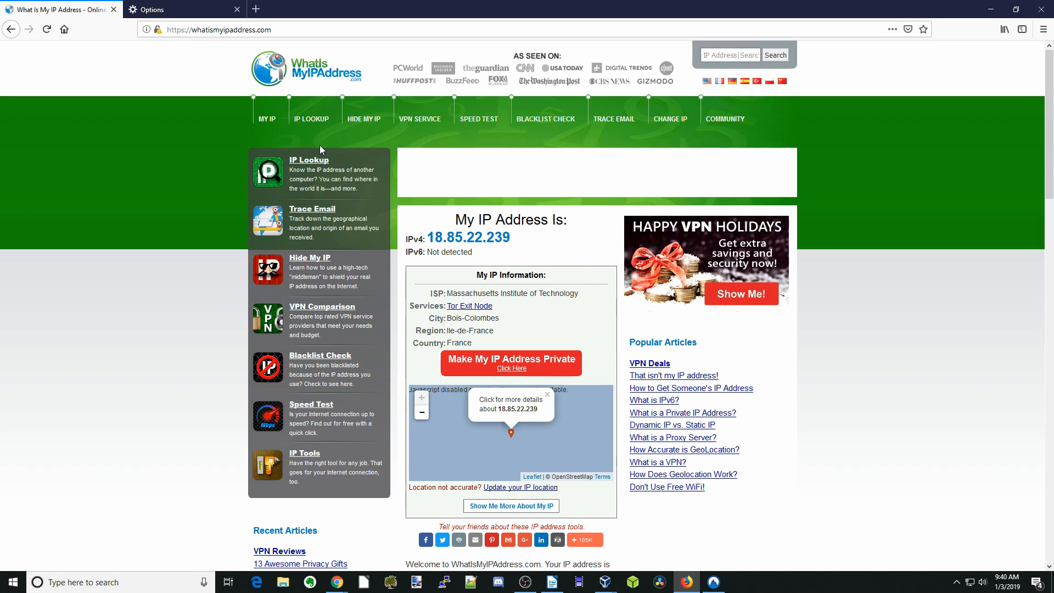
Step: Switch Firefox's connection back to using the system proxy settings and reload the What Is My IP Address page to recheck the public IP
left_click(184, 13)
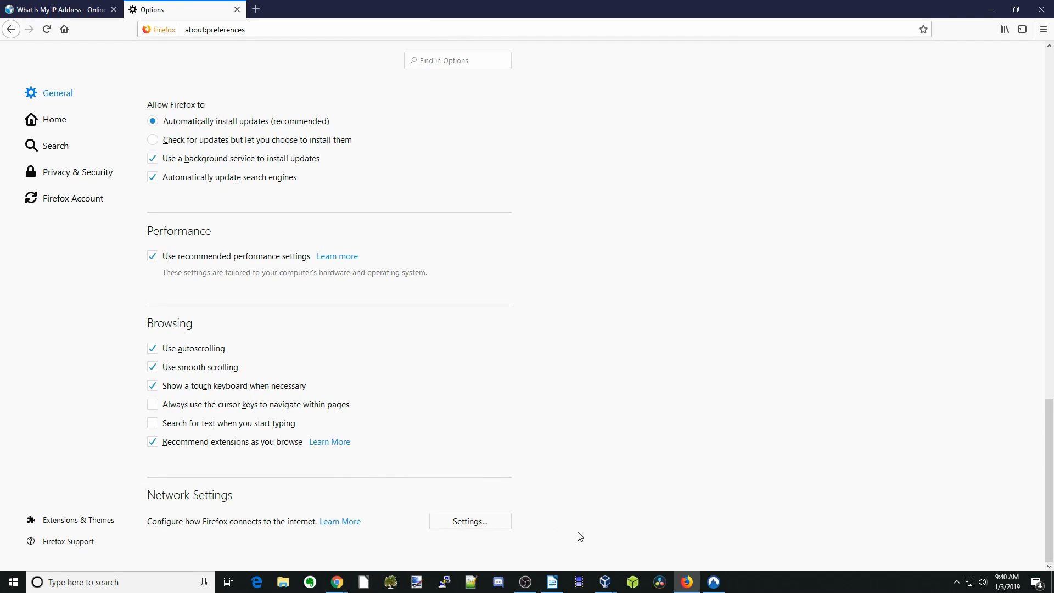
left_click(470, 521)
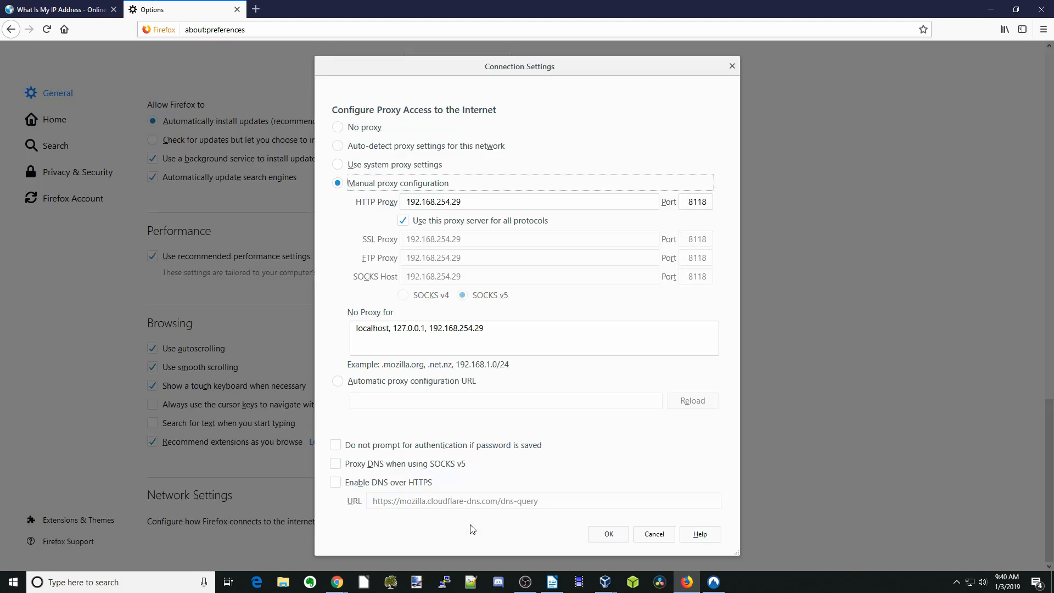
left_click(338, 165)
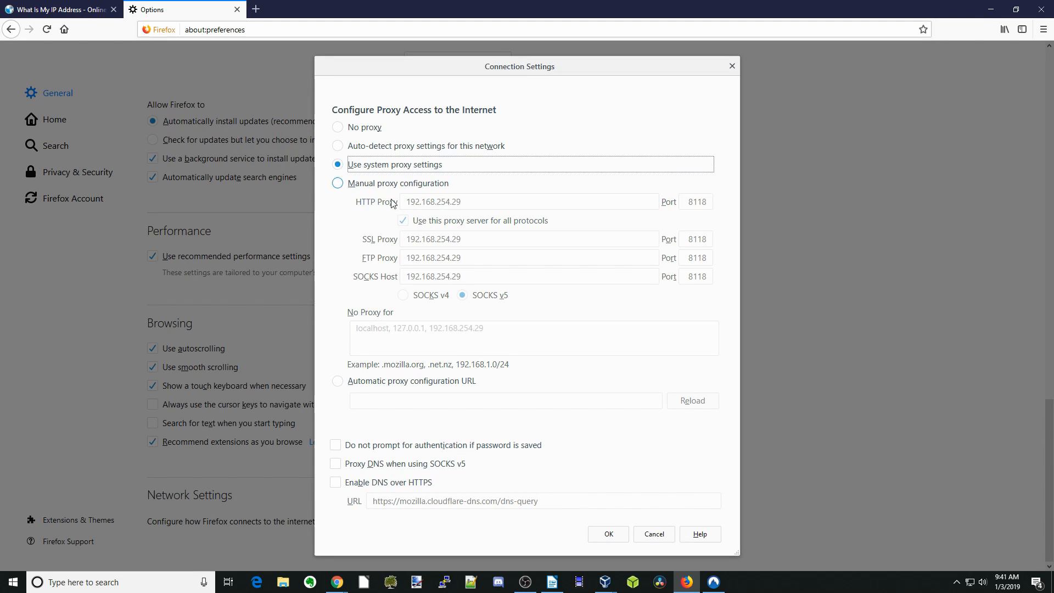
left_click(608, 534)
left_click(69, 10)
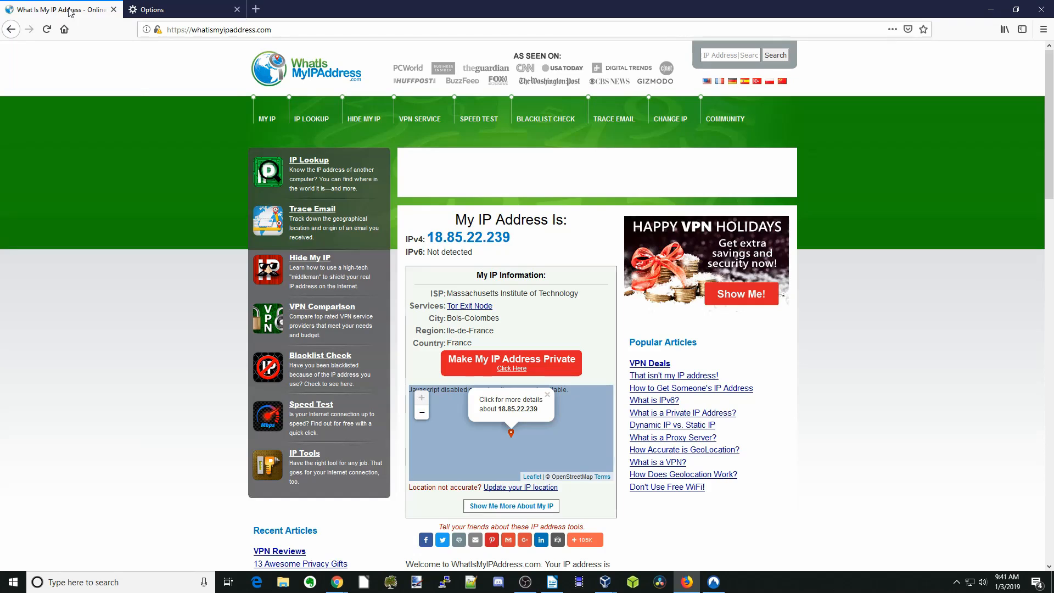
left_click(48, 29)
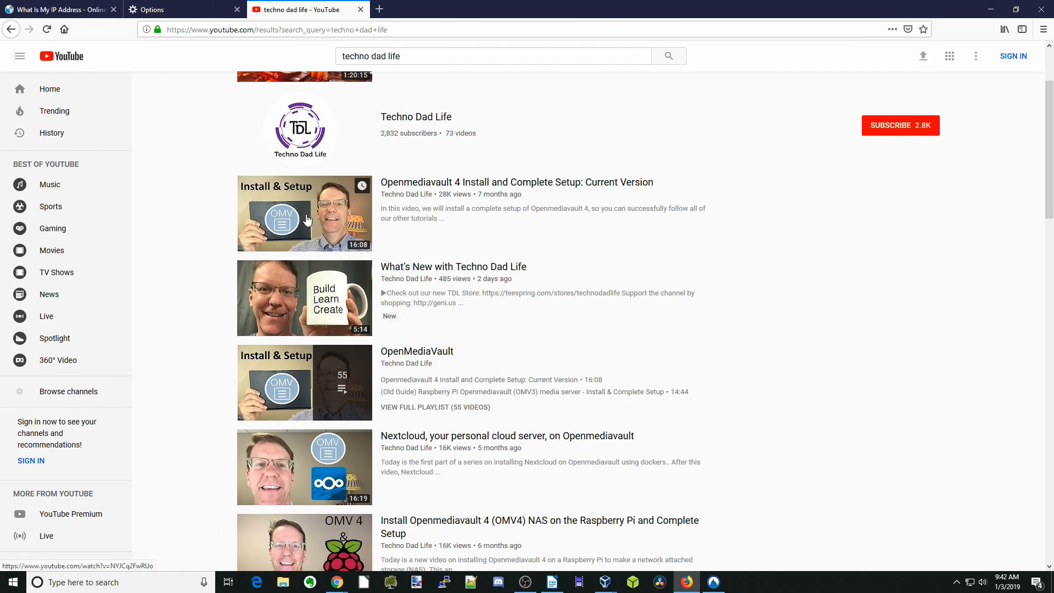
Step: Play the "What's New with Techno Dad Life" video from the YouTube search results and pause it
left_click(314, 296)
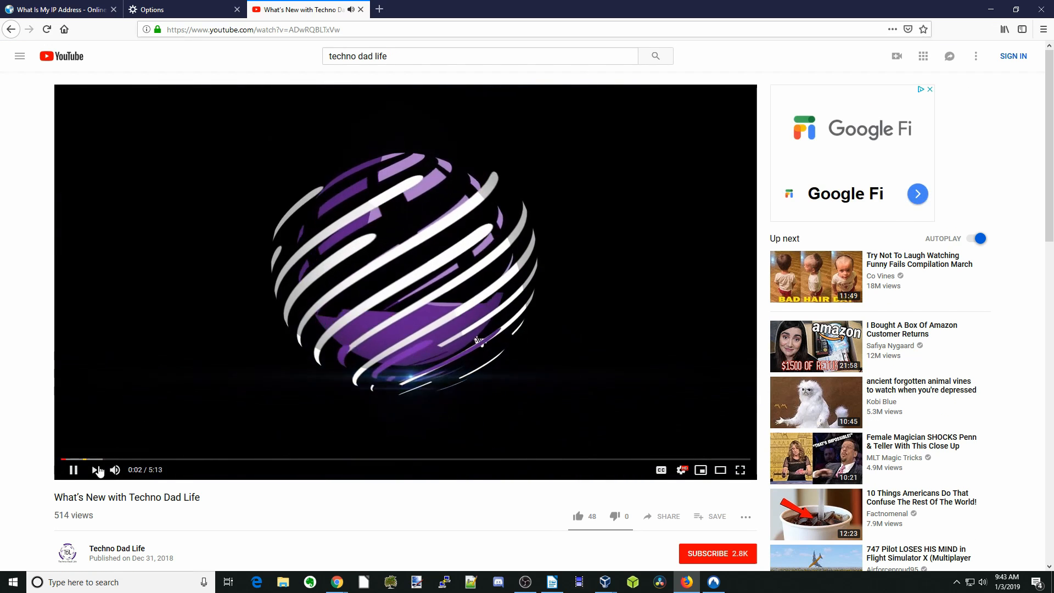
left_click(73, 469)
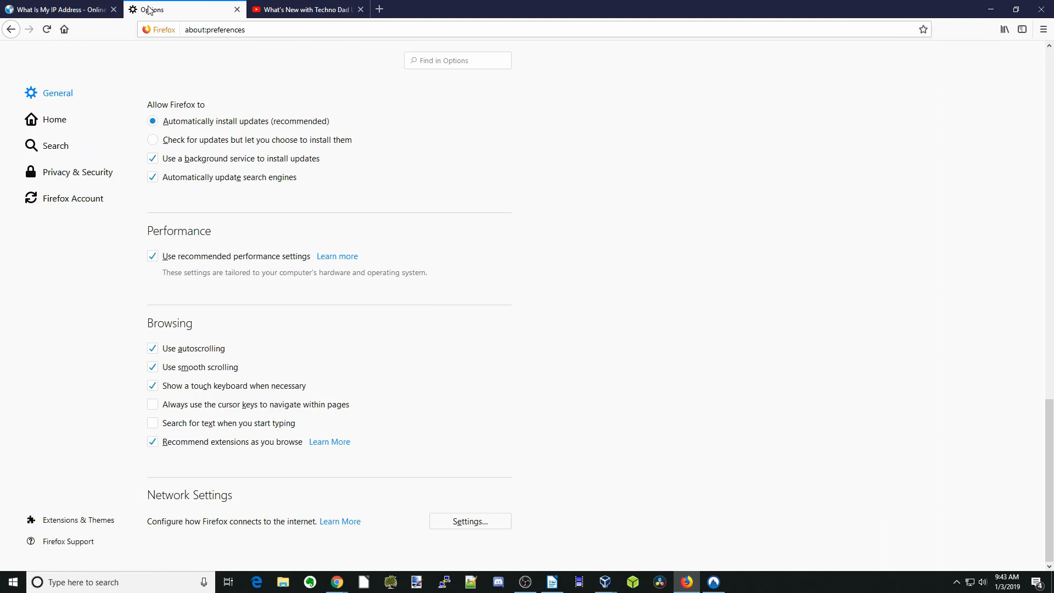